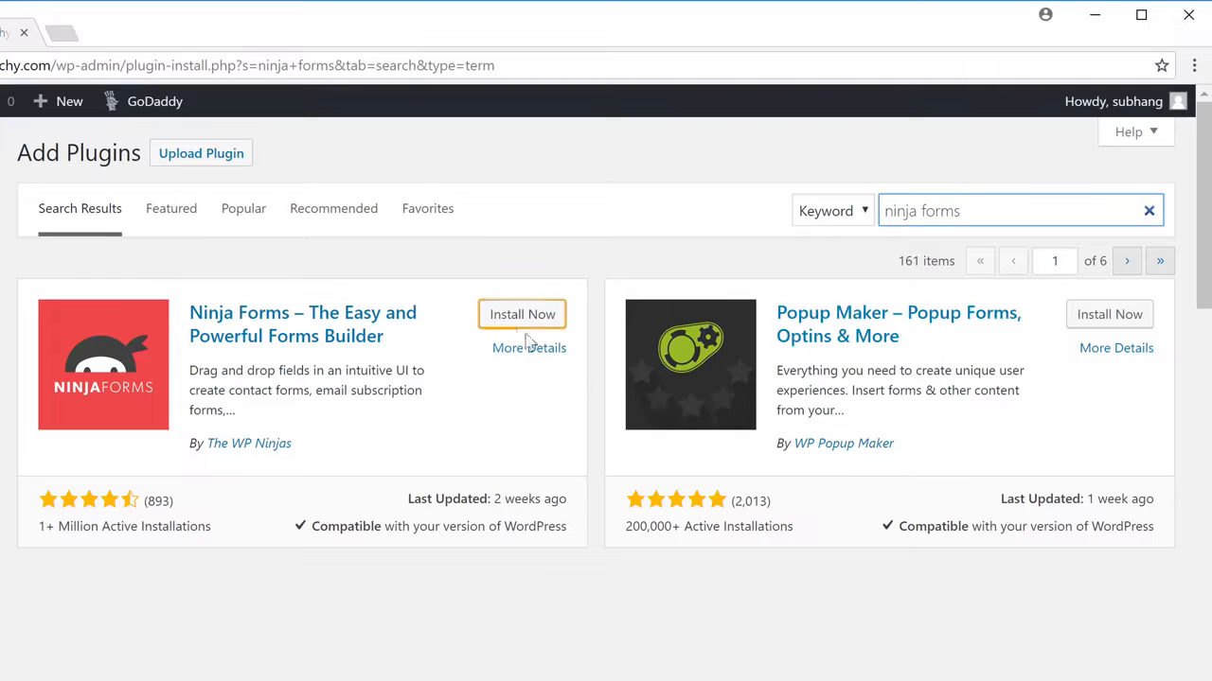
# Install and activate the plugin Ninja Forms – The Easy and Powerful Forms Builder
pyautogui.click(508, 322)
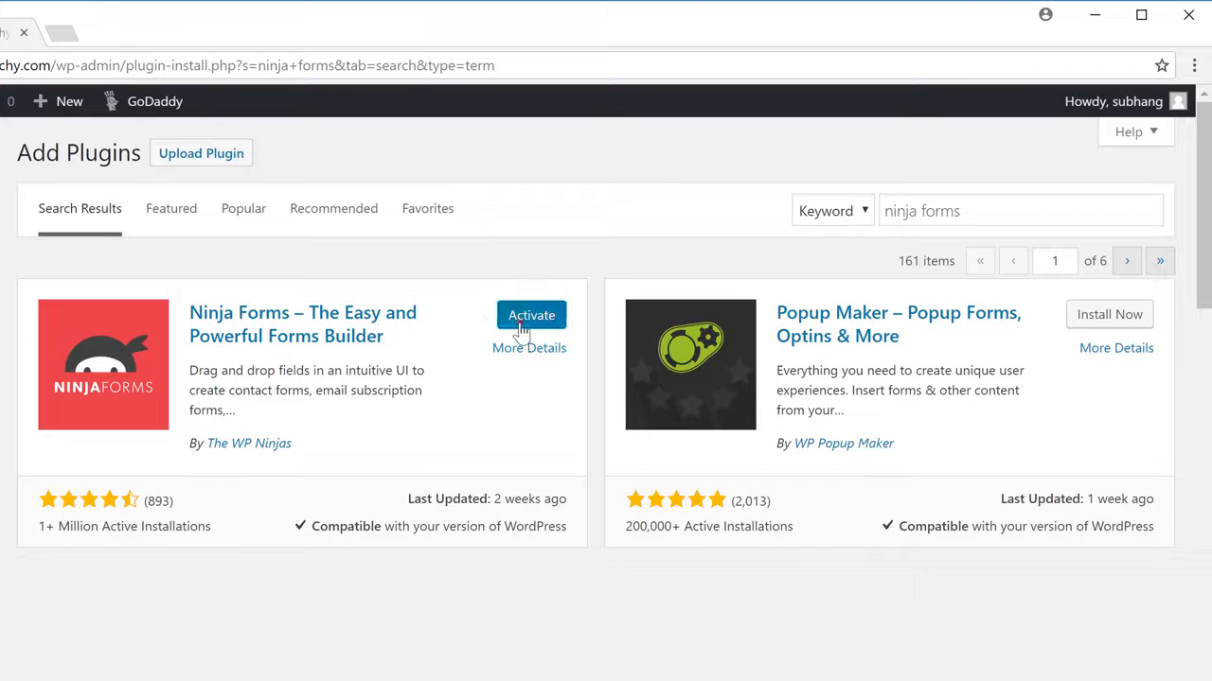
pyautogui.click(522, 327)
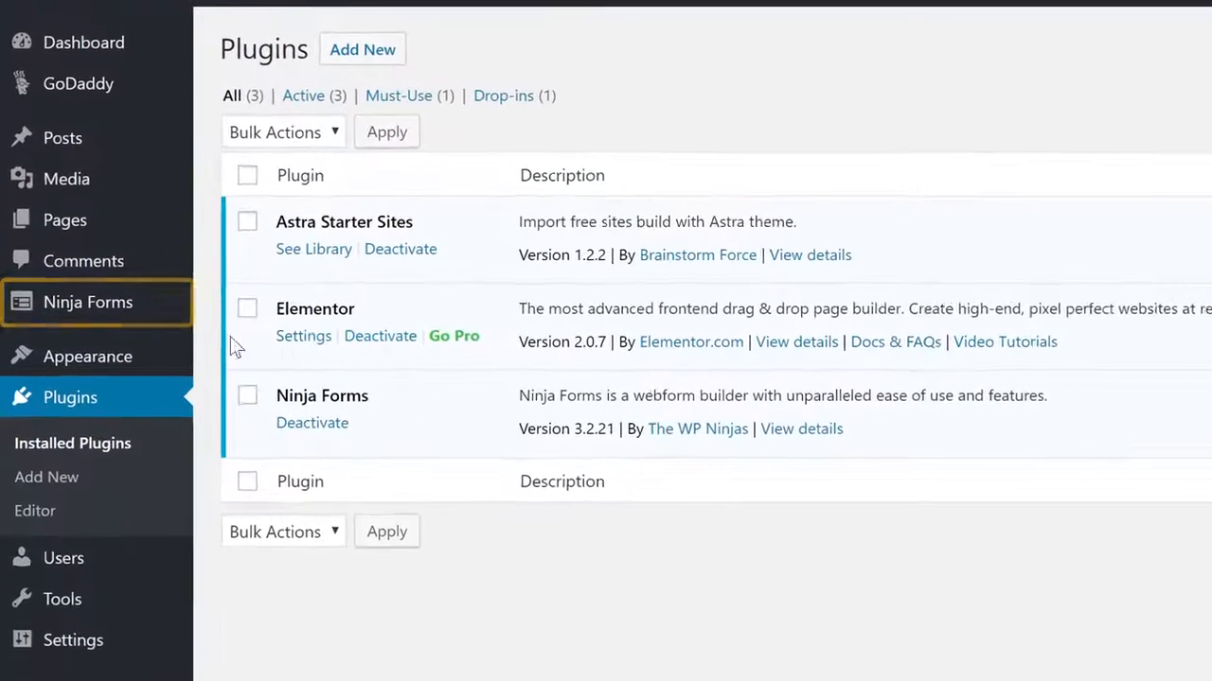
# Delete the existing Contact Me form from the Ninja Forms list
pyautogui.click(57, 322)
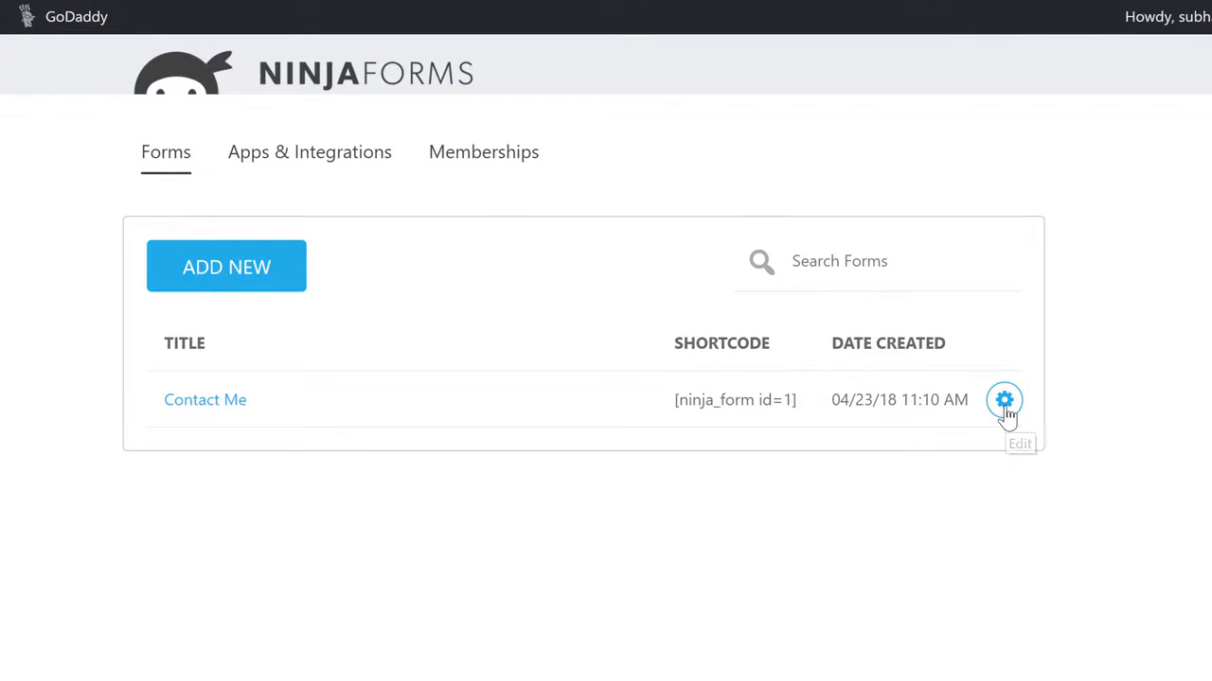
pyautogui.click(1004, 401)
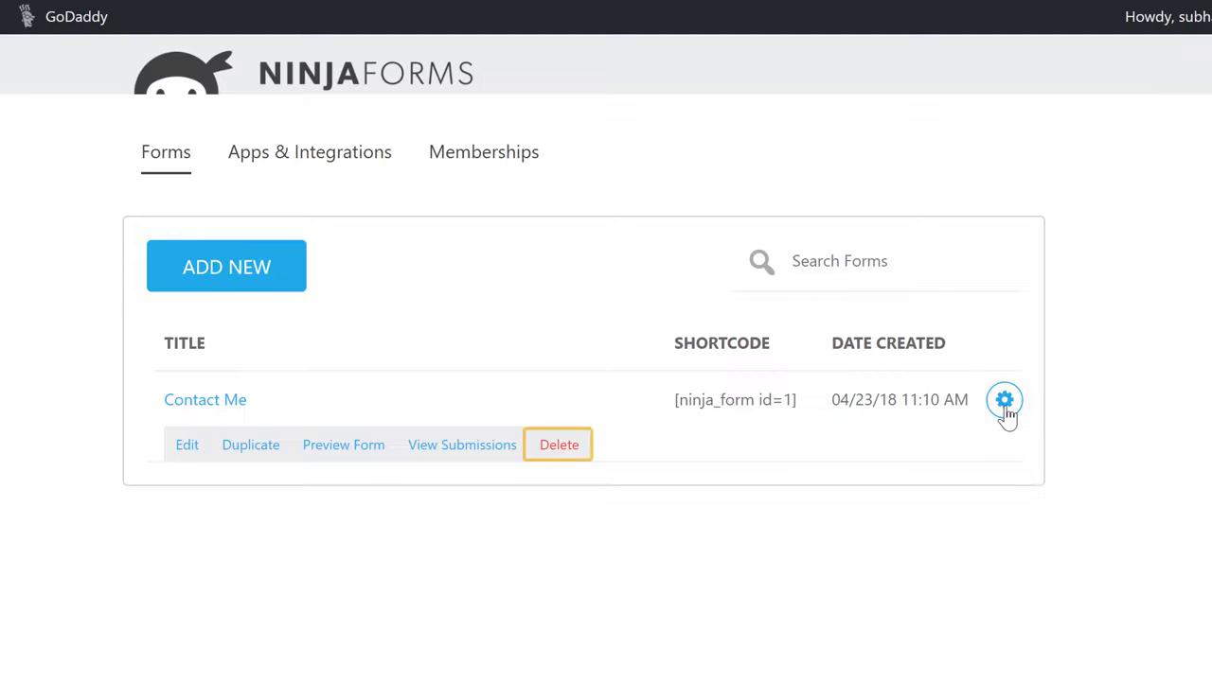
pyautogui.click(554, 453)
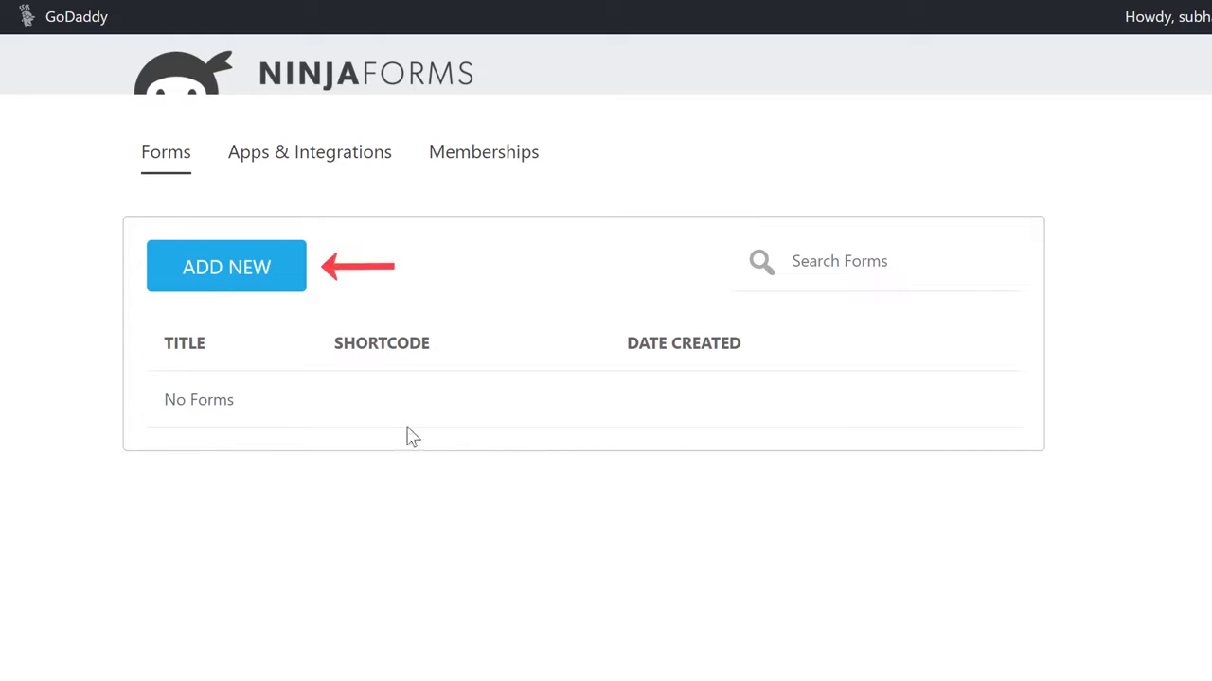
# Create a new form from the Contact Us template and close the form builder
pyautogui.click(200, 287)
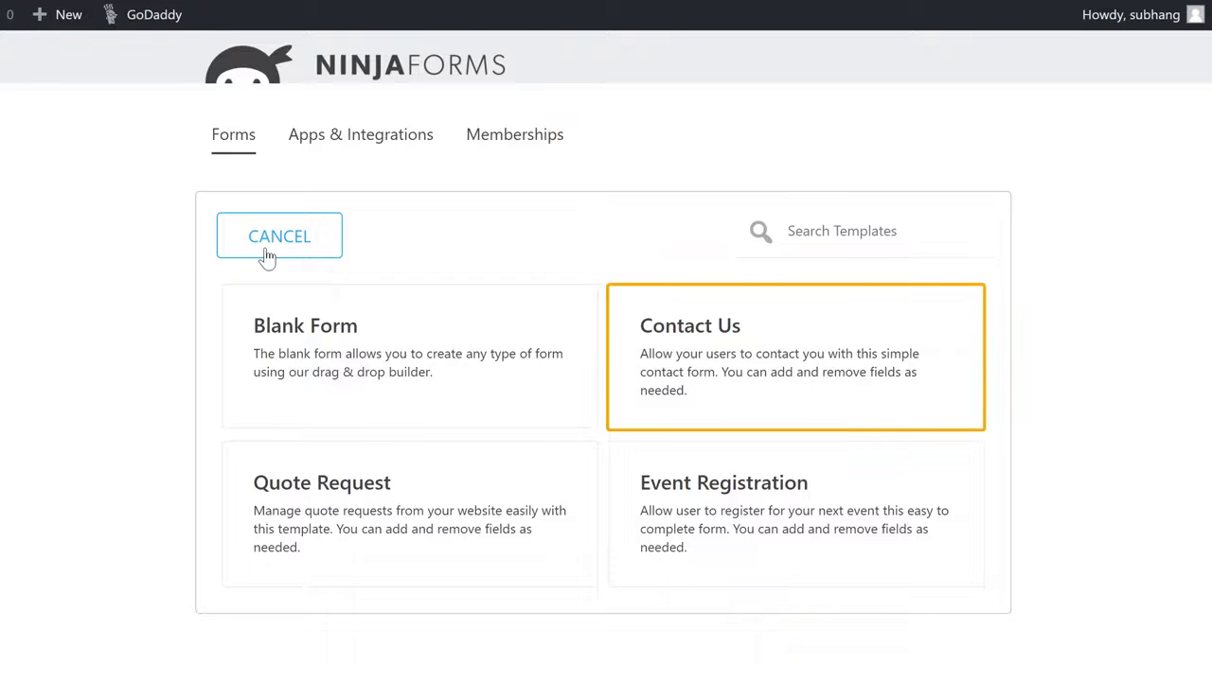
pyautogui.click(669, 350)
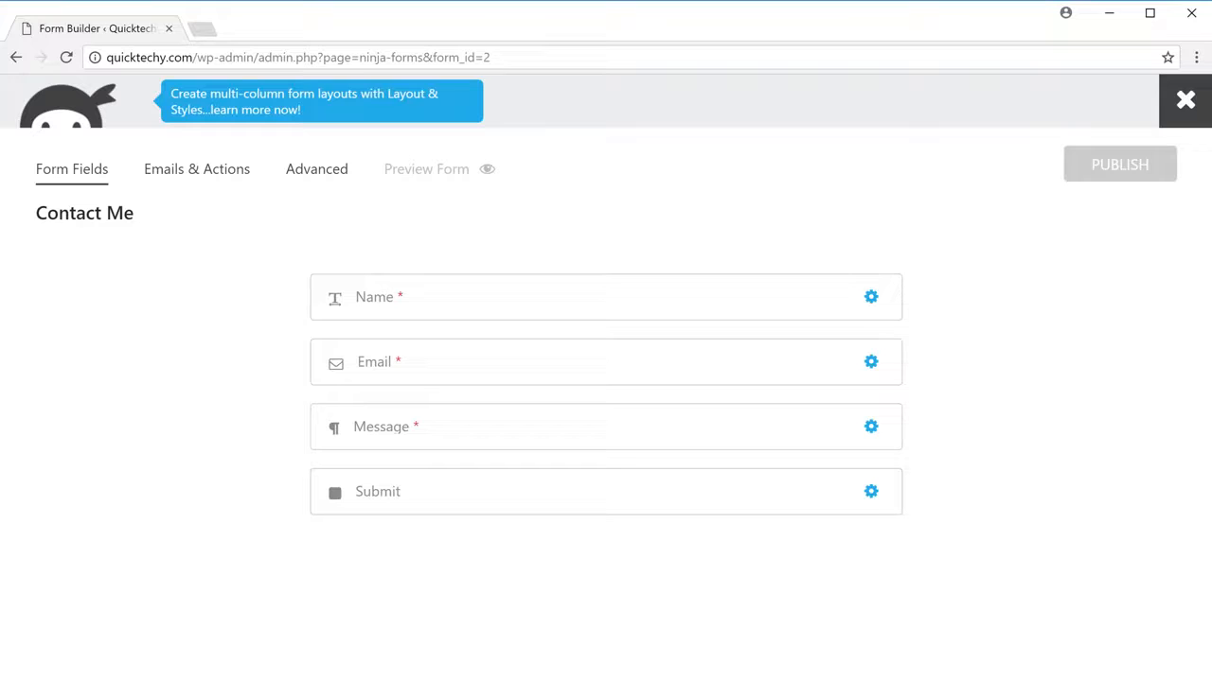
pyautogui.click(1184, 100)
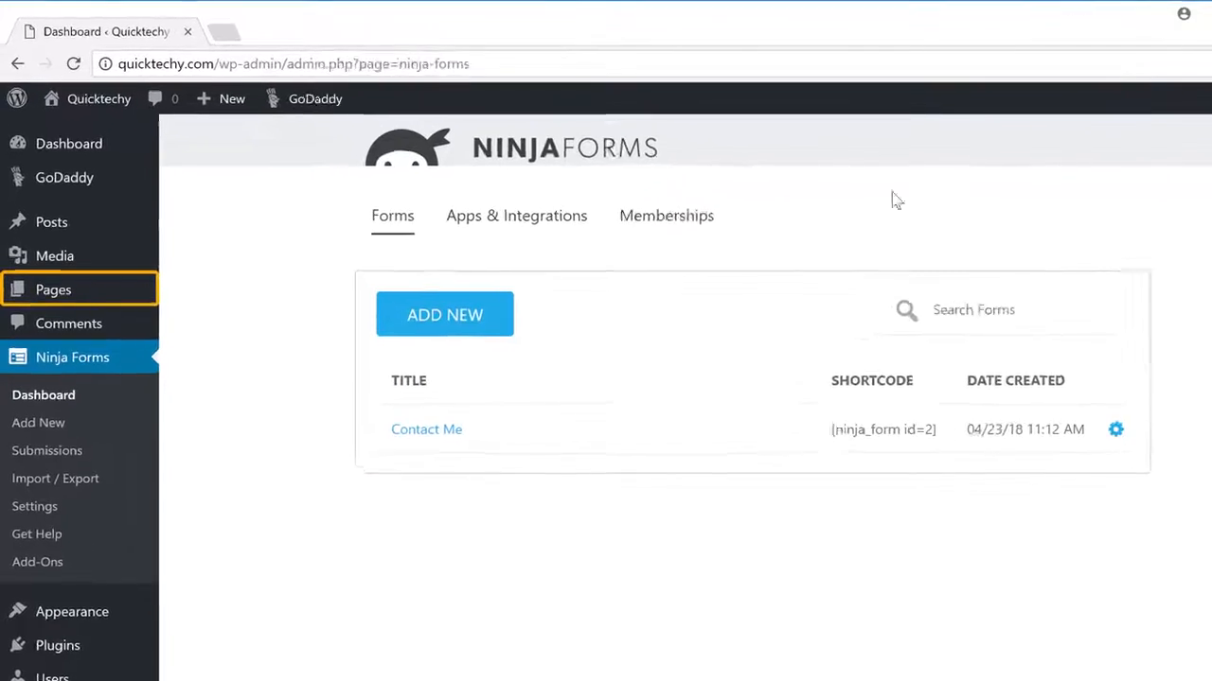
# Create a new page titled "Contact Us" and insert the form "Contact Me - ID: 2" into its body
pyautogui.moveTo(46, 301)
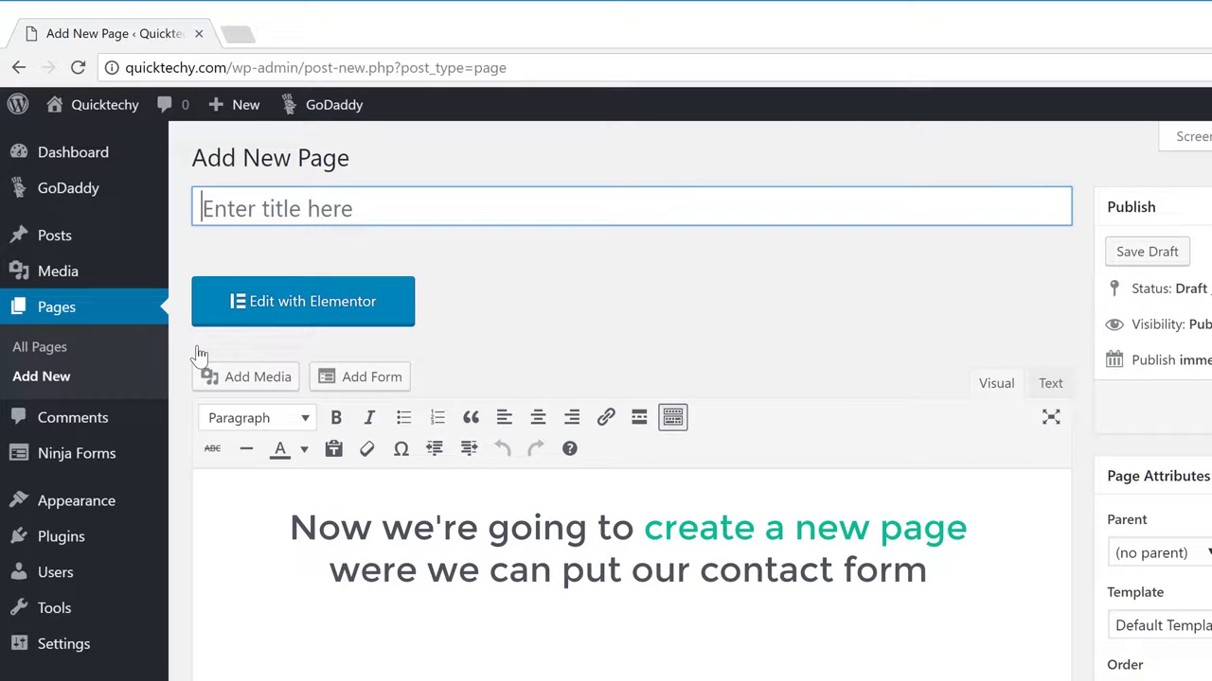
pyautogui.click(214, 202)
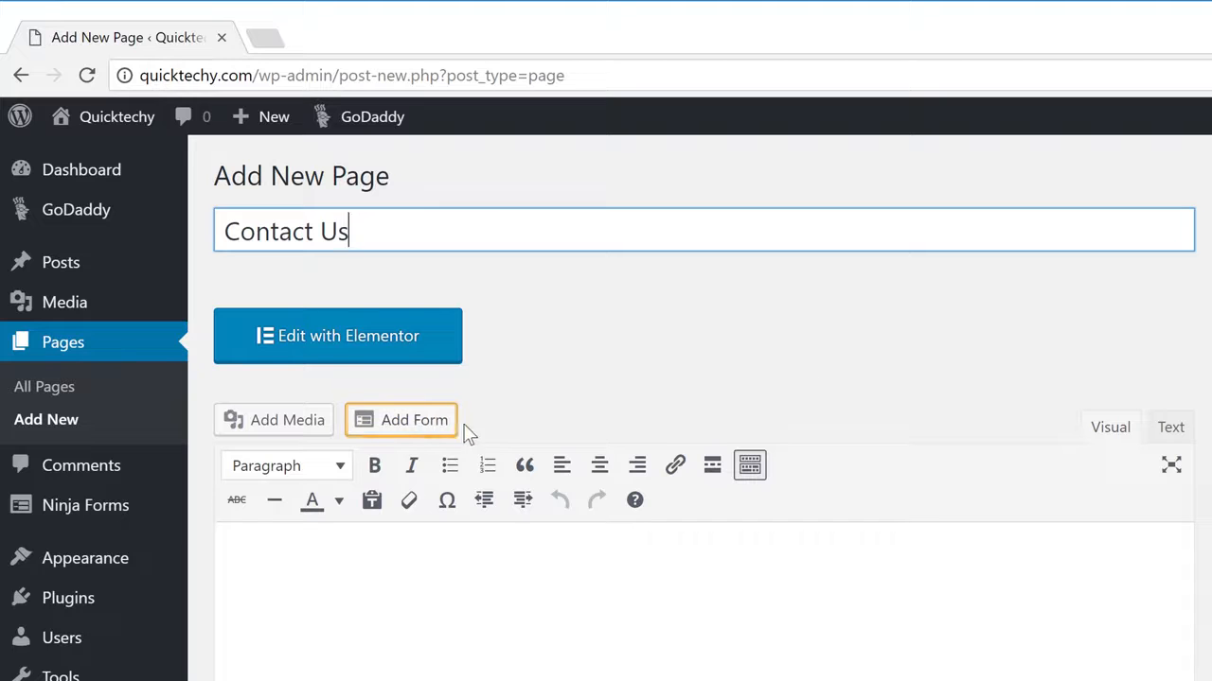
pyautogui.click(391, 440)
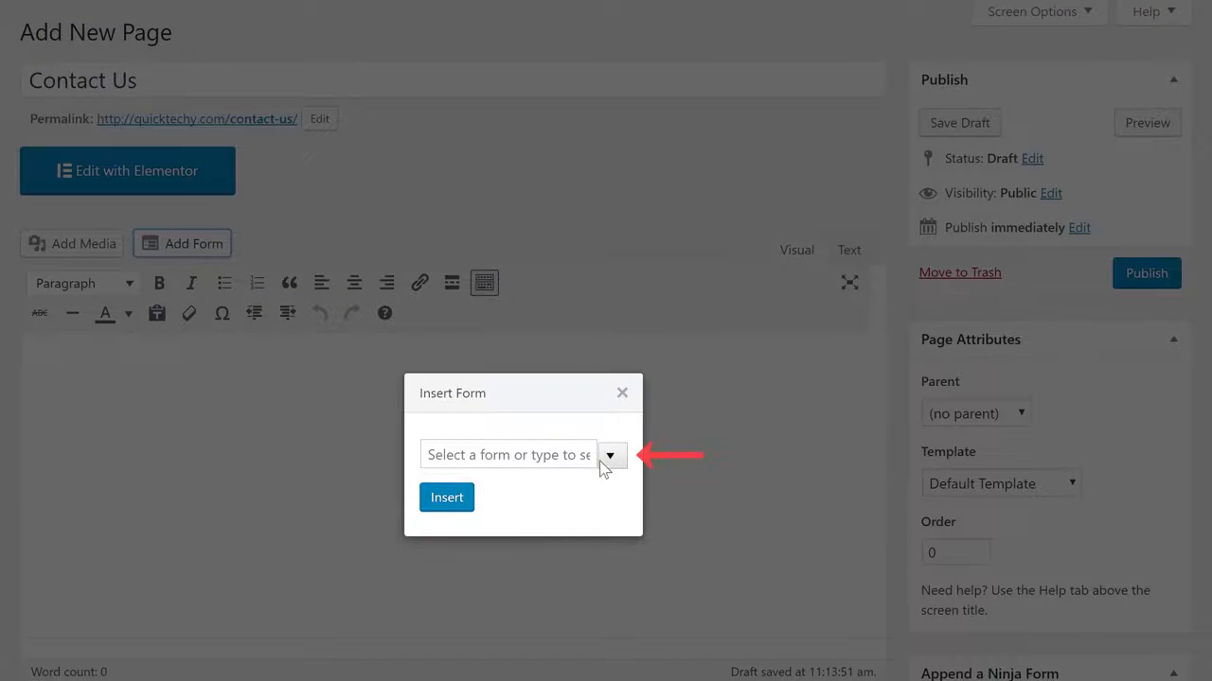
pyautogui.click(610, 462)
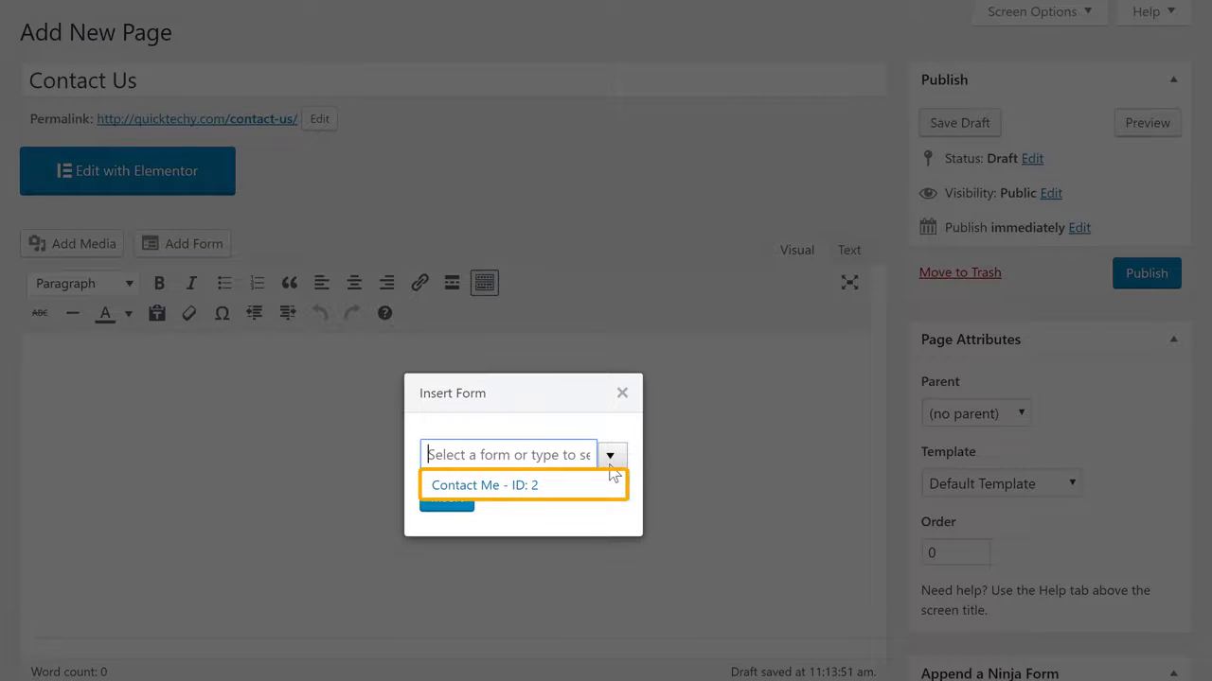
pyautogui.click(491, 488)
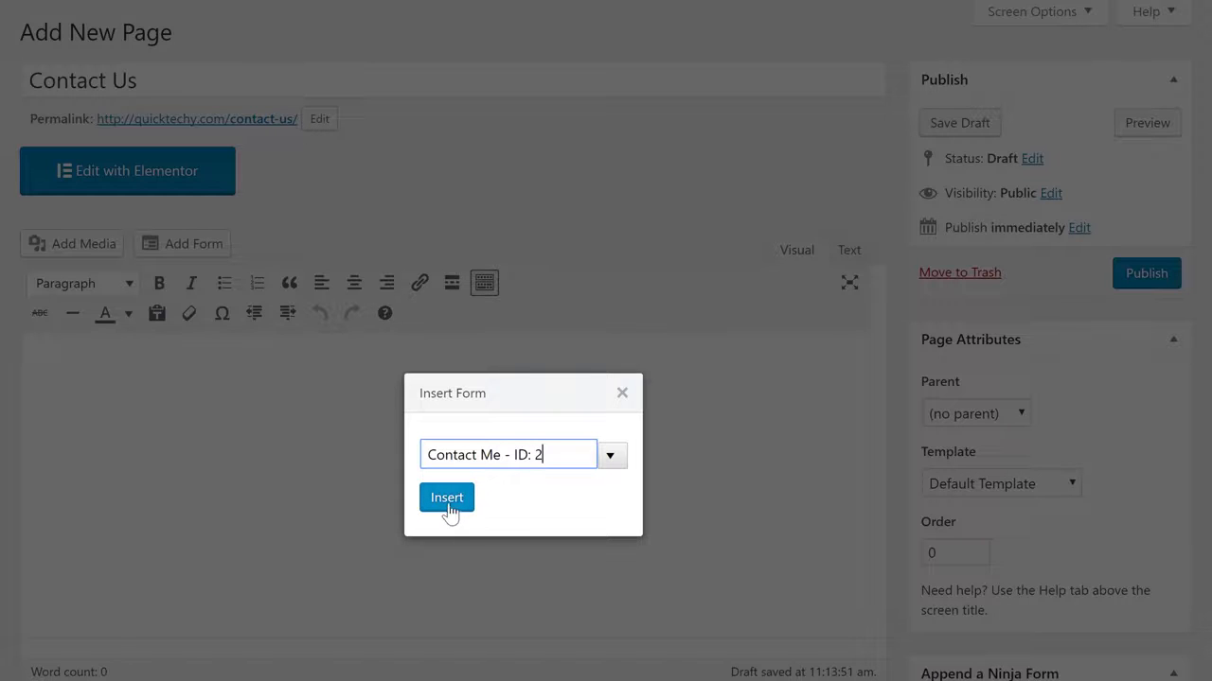
pyautogui.click(447, 499)
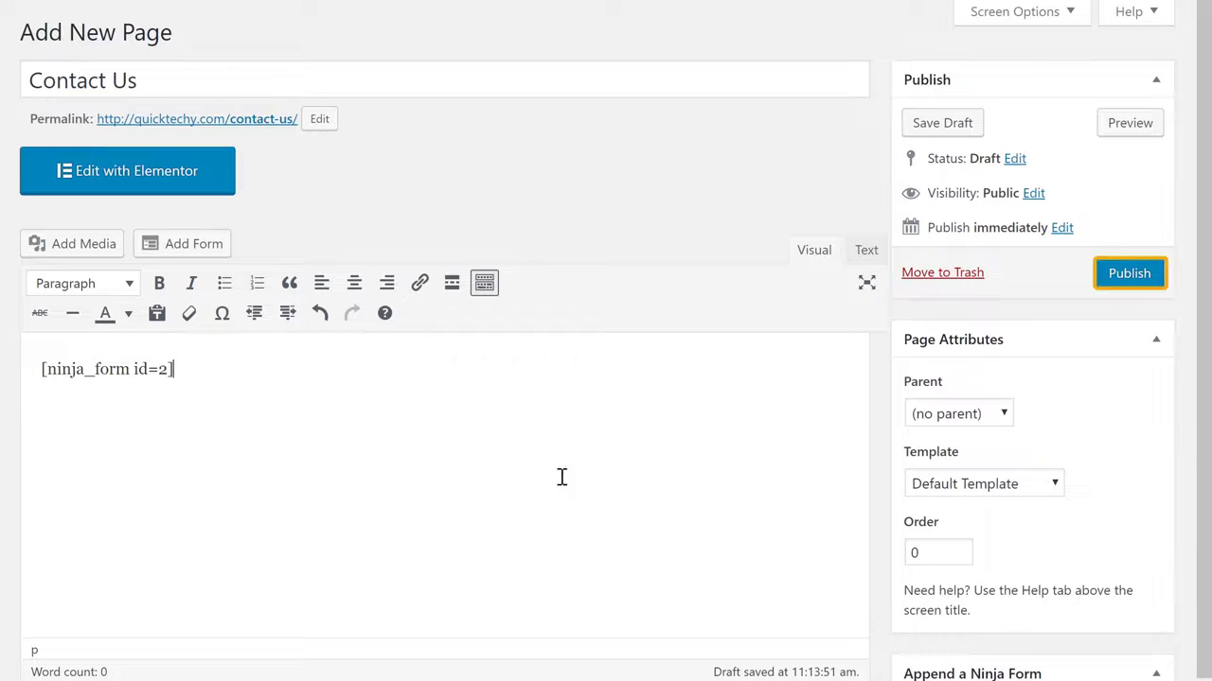
# Publish the Contact Us page and view it on the site
pyautogui.click(1125, 276)
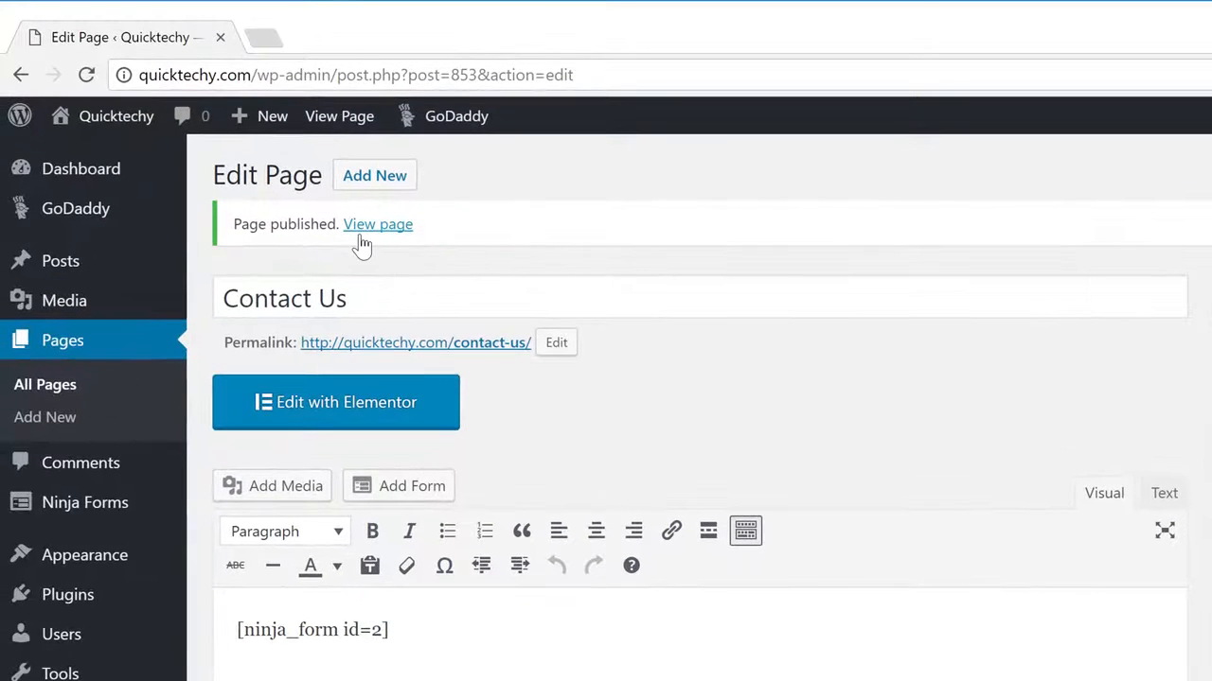
pyautogui.click(360, 236)
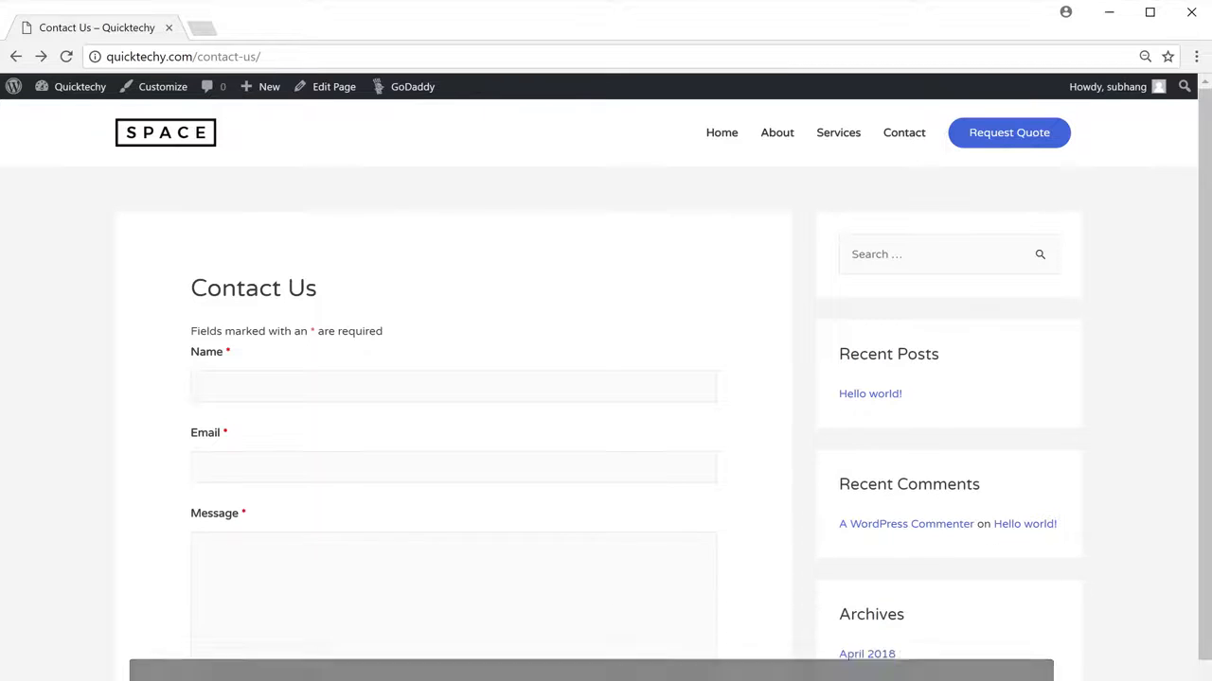
# Open the site's home page and look through its sections
pyautogui.click(719, 149)
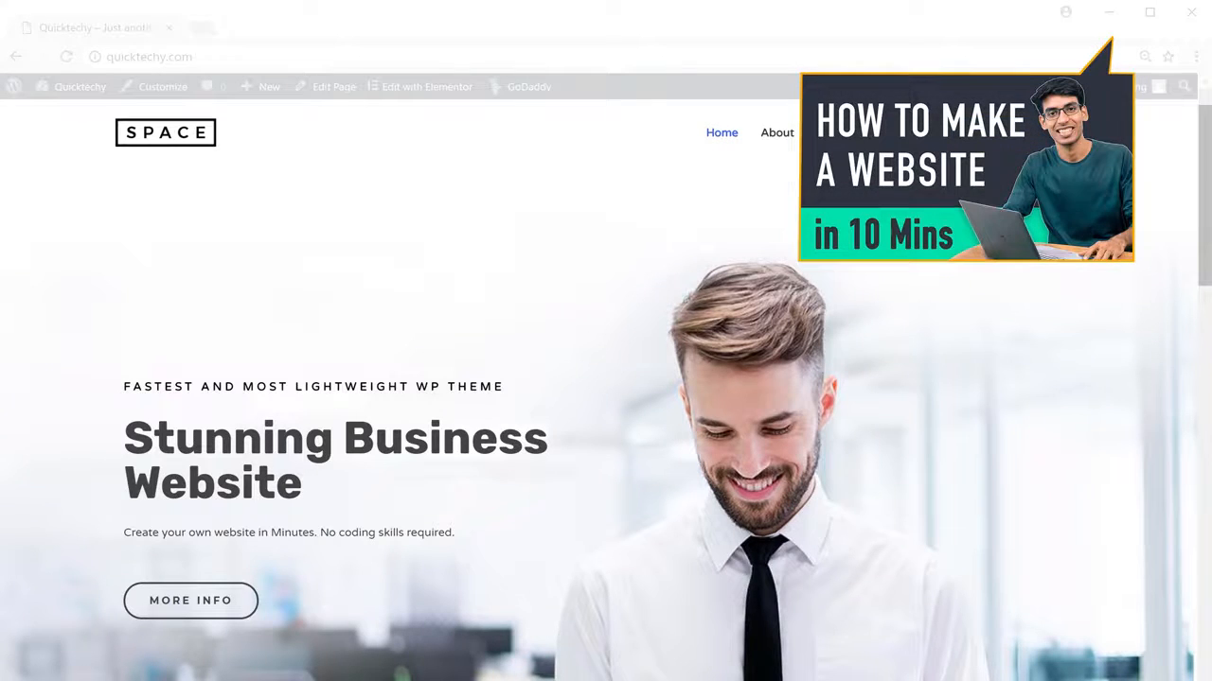
pyautogui.scroll(-15, 606, 378)
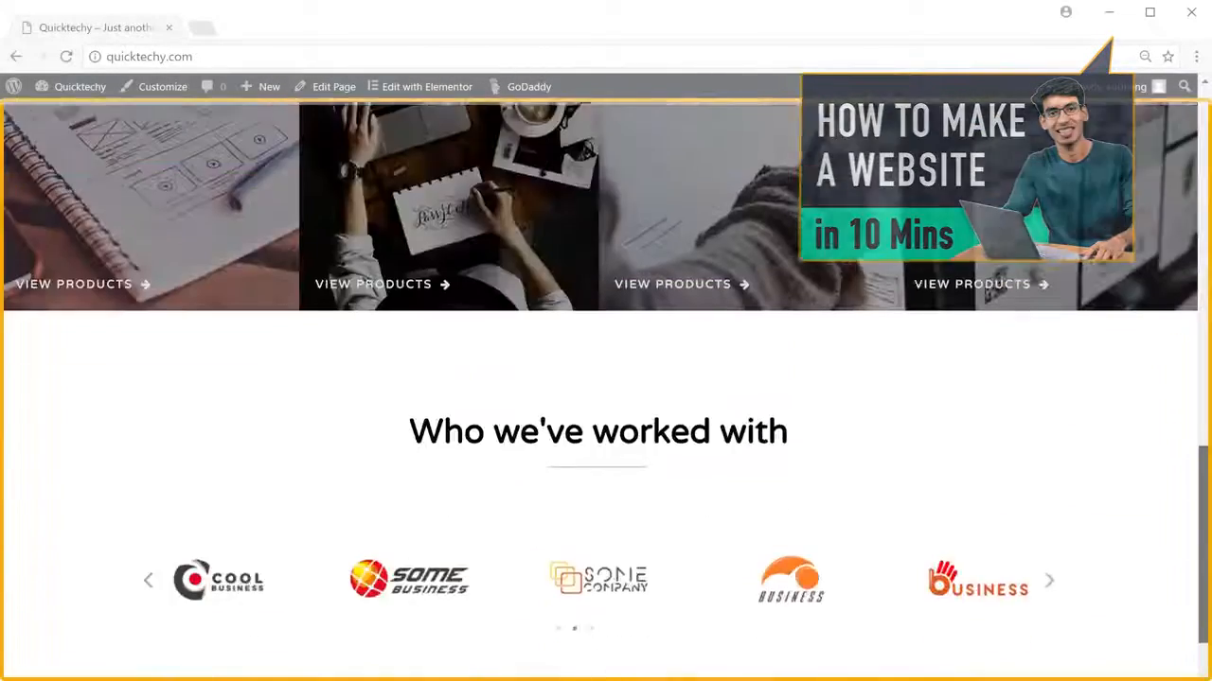
pyautogui.scroll(-10, 606, 378)
pyautogui.scroll(20, 606, 378)
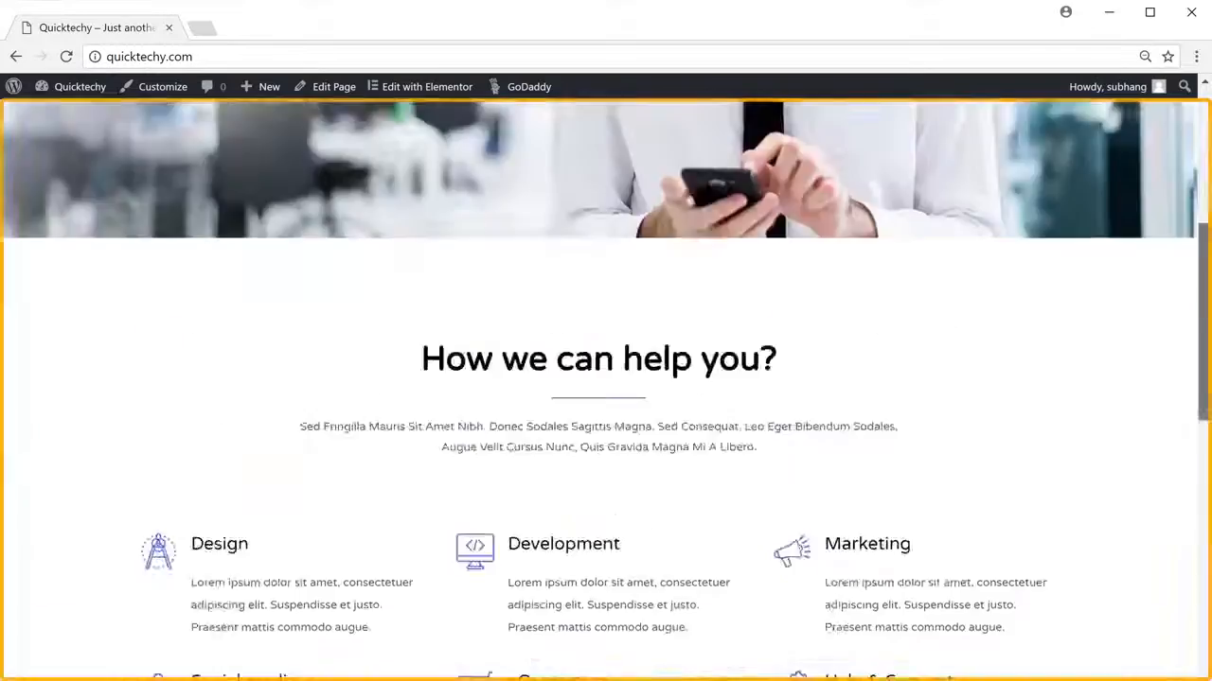
pyautogui.scroll(5, 606, 379)
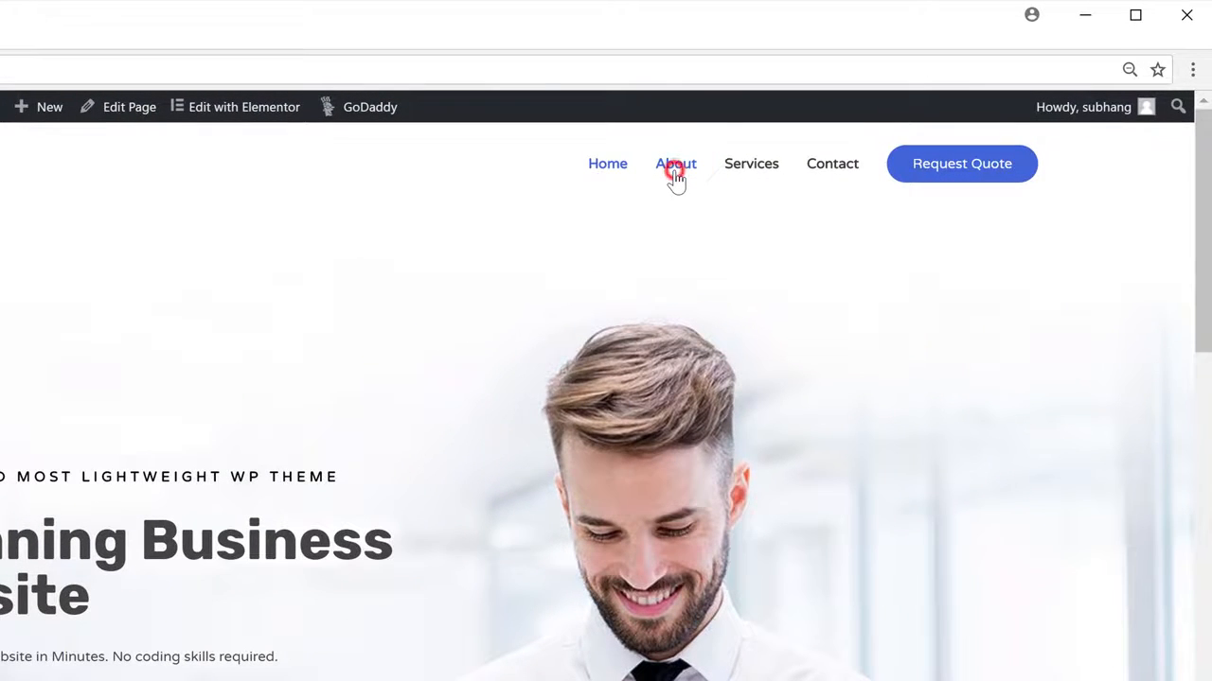
# Open the site's About page for editing in Elementor and search the widgets for "form"
pyautogui.click(675, 170)
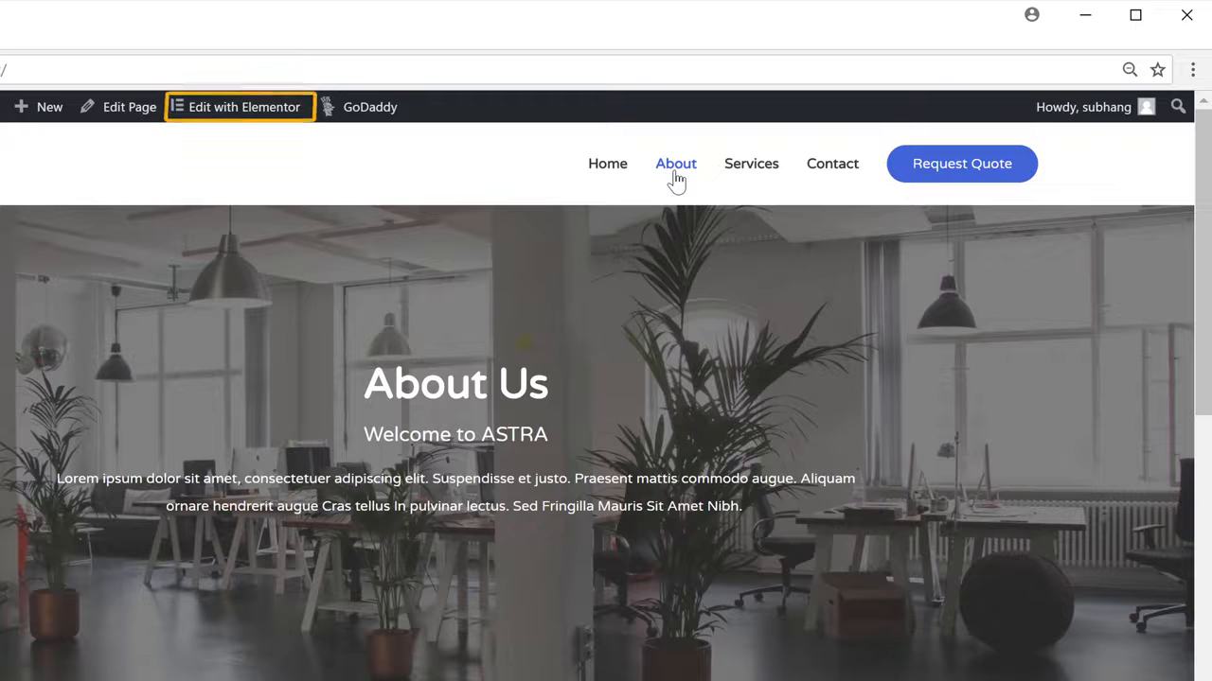
pyautogui.click(202, 118)
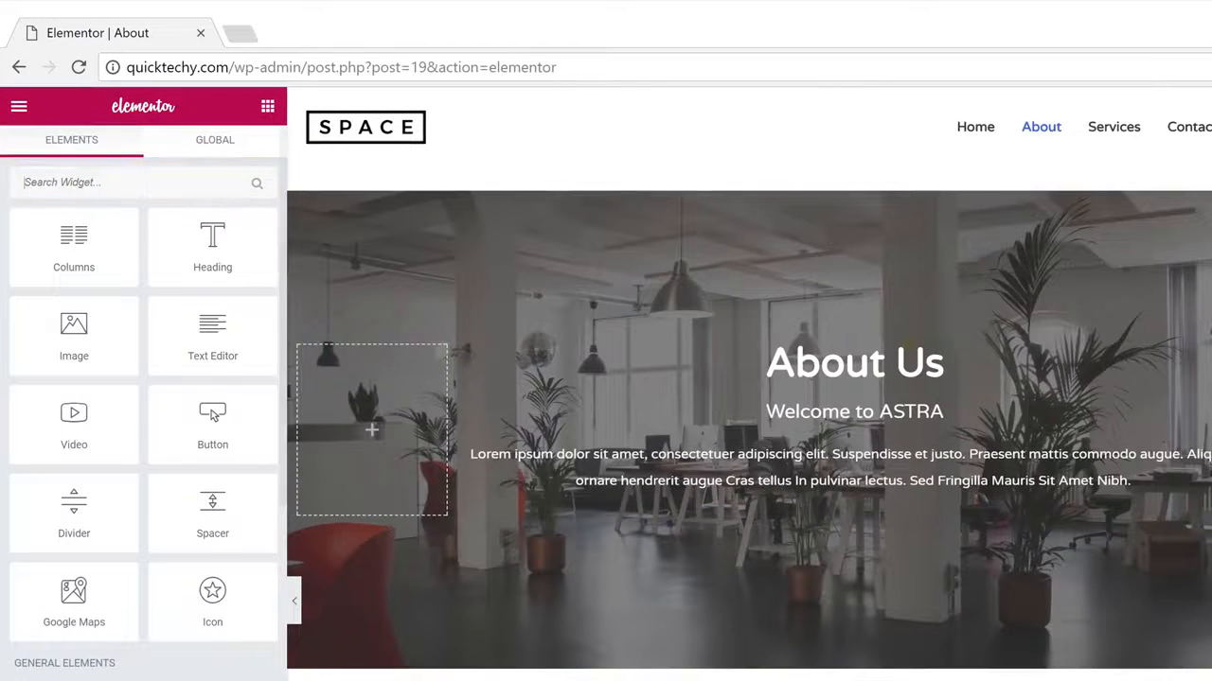
pyautogui.write('form')
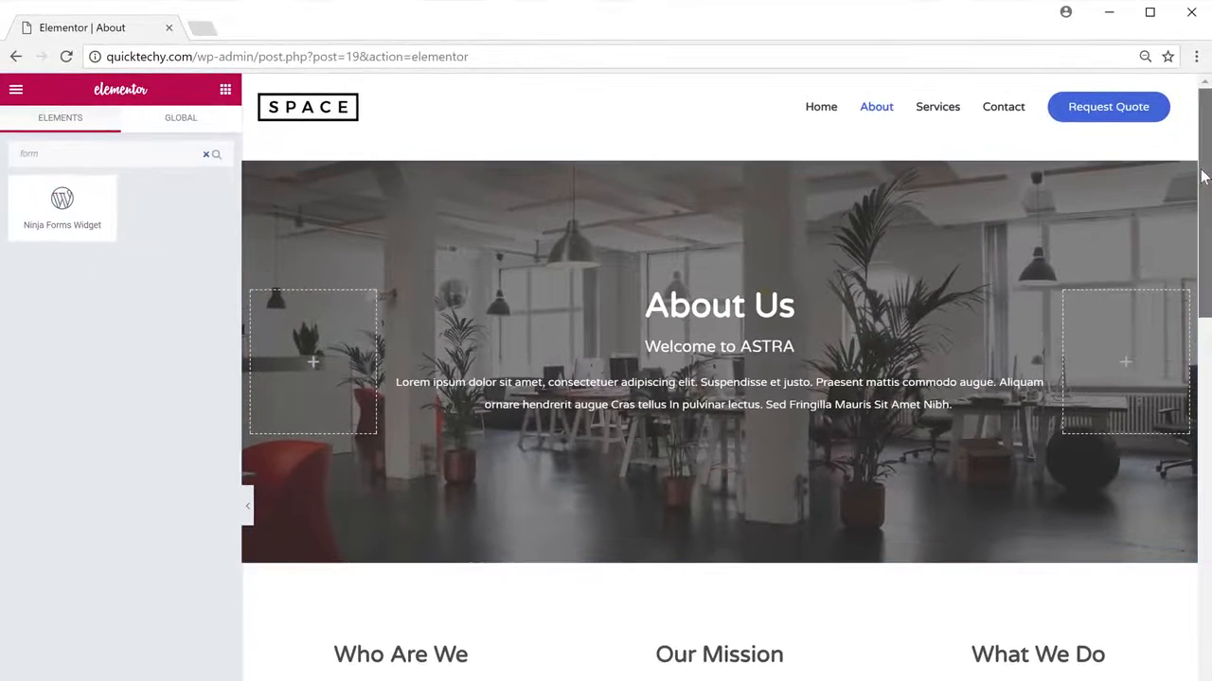
# Insert a new section between "Our history" and "Our 6-D process" and place the Ninja Forms Widget in it
pyautogui.moveTo(1205, 175); pyautogui.dragTo(1207, 368)
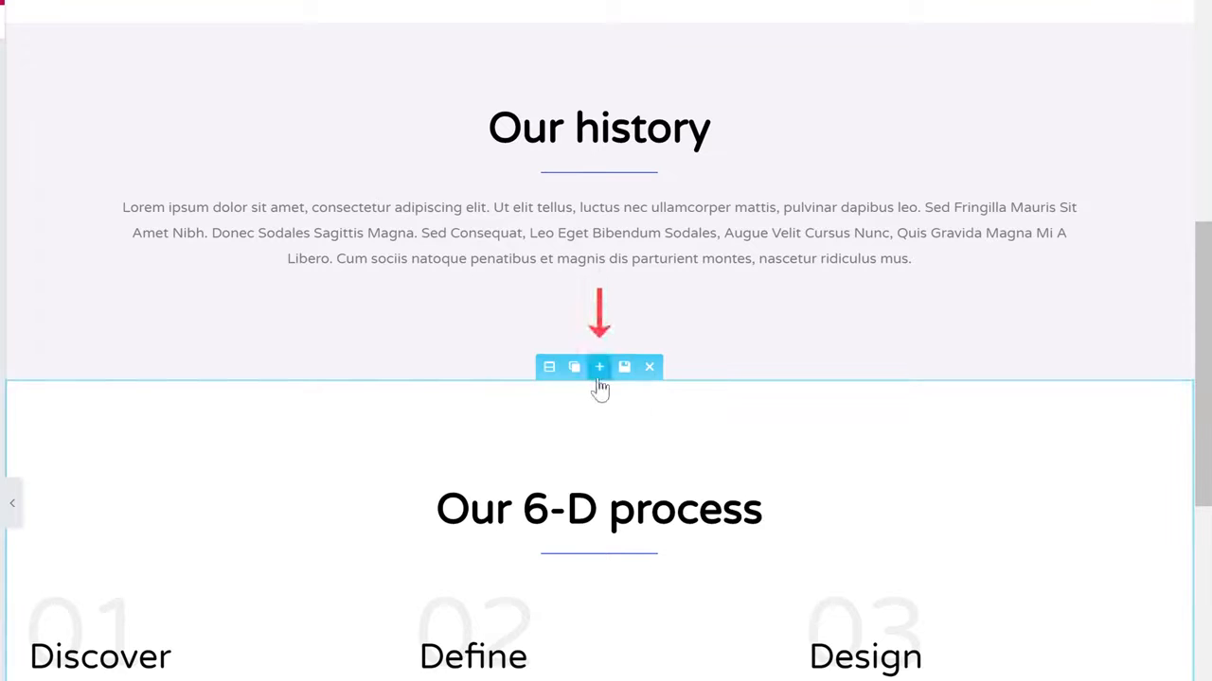
pyautogui.click(598, 369)
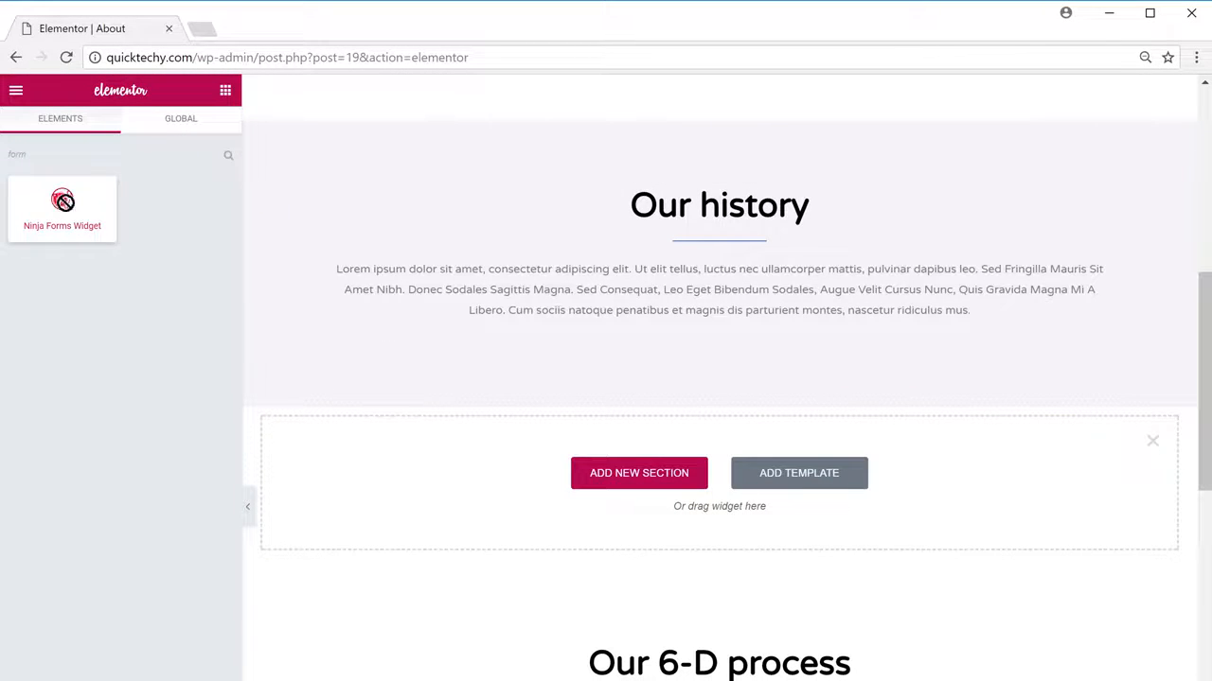
pyautogui.moveTo(62, 200); pyautogui.dragTo(634, 457)
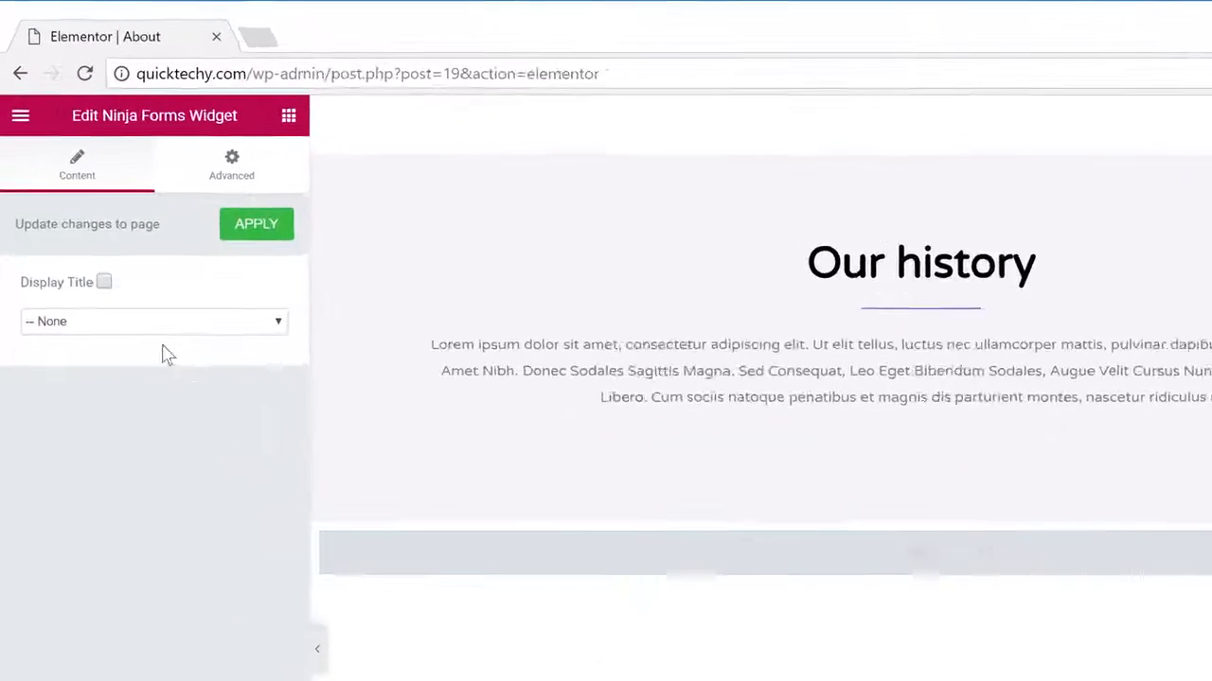
# Set the Ninja Forms widget to show the Contact Us form and apply the change to the page
pyautogui.click(106, 254)
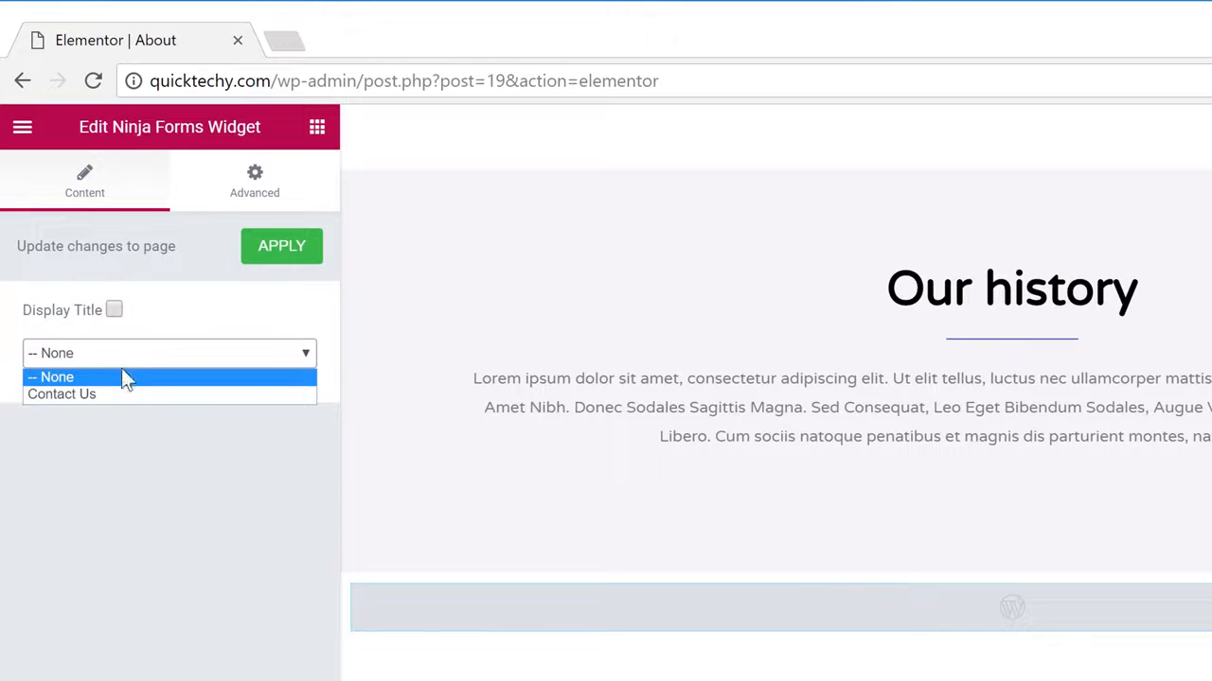
pyautogui.click(76, 395)
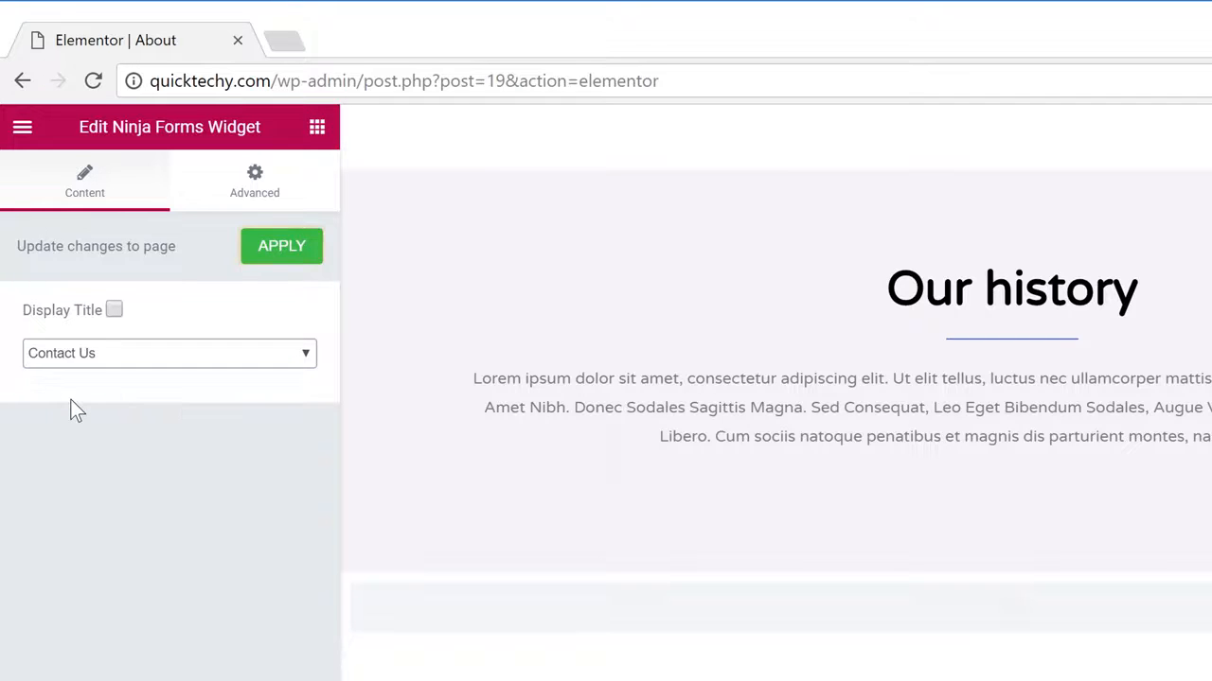
pyautogui.click(276, 254)
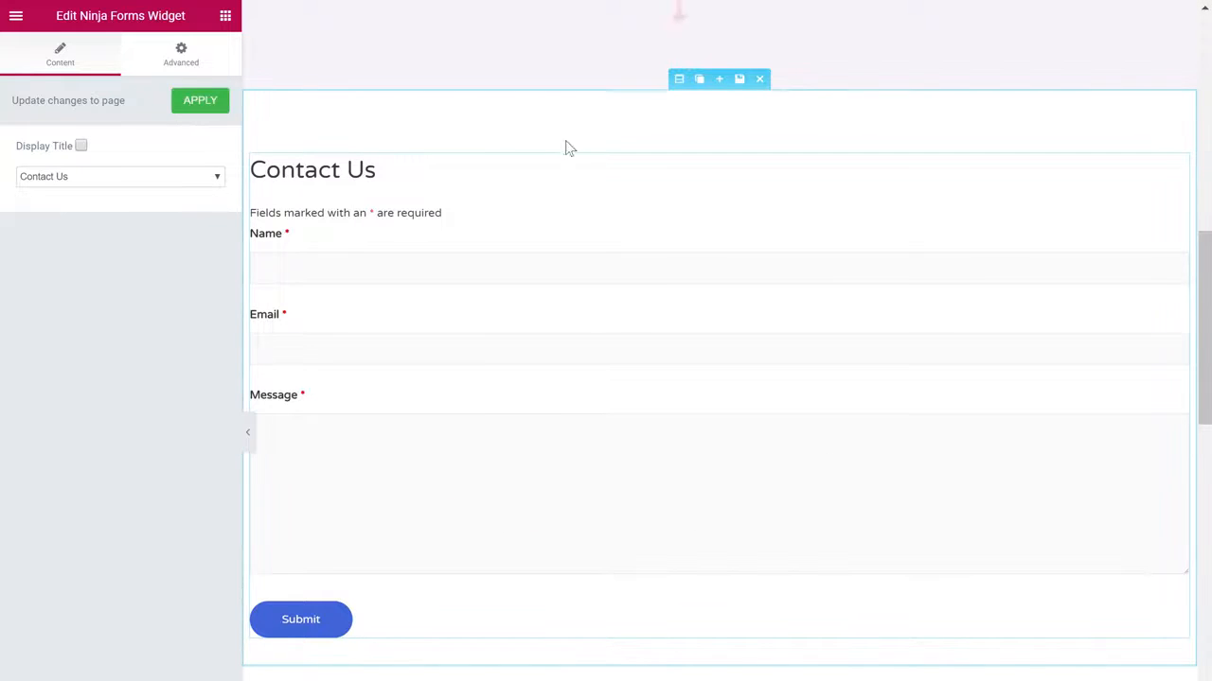
# Narrow the boxed content width of the section holding the Contact Us form
pyautogui.click(679, 79)
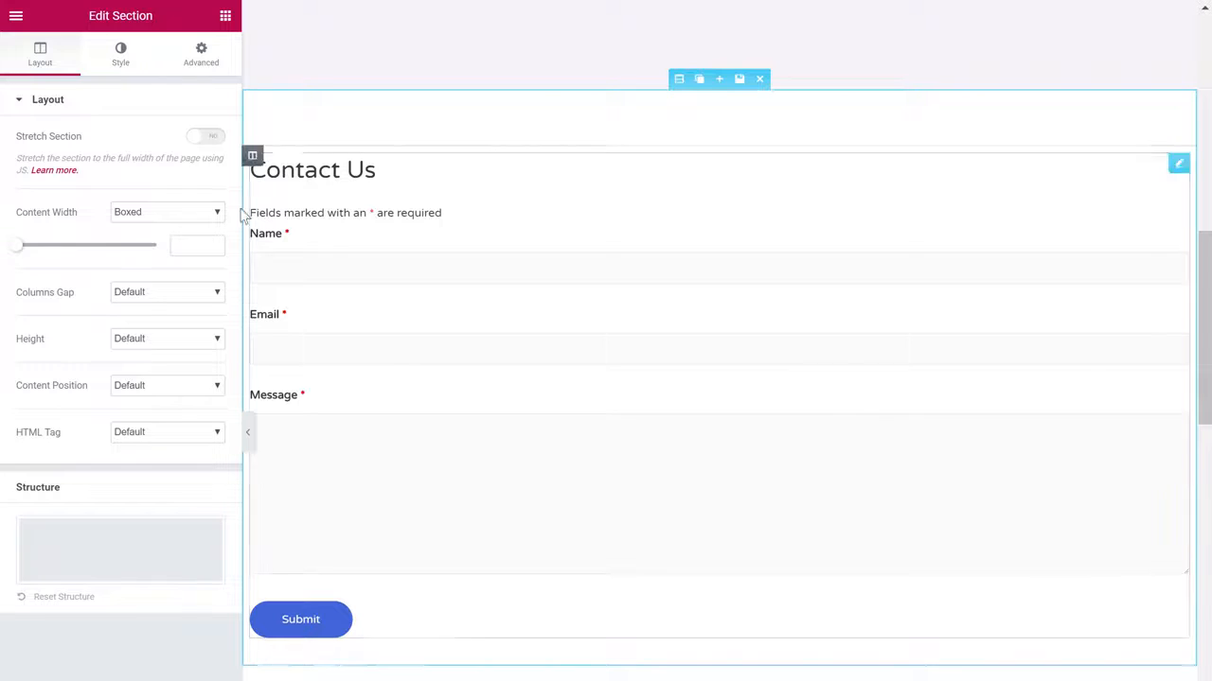
pyautogui.moveTo(19, 251); pyautogui.dragTo(59, 258)
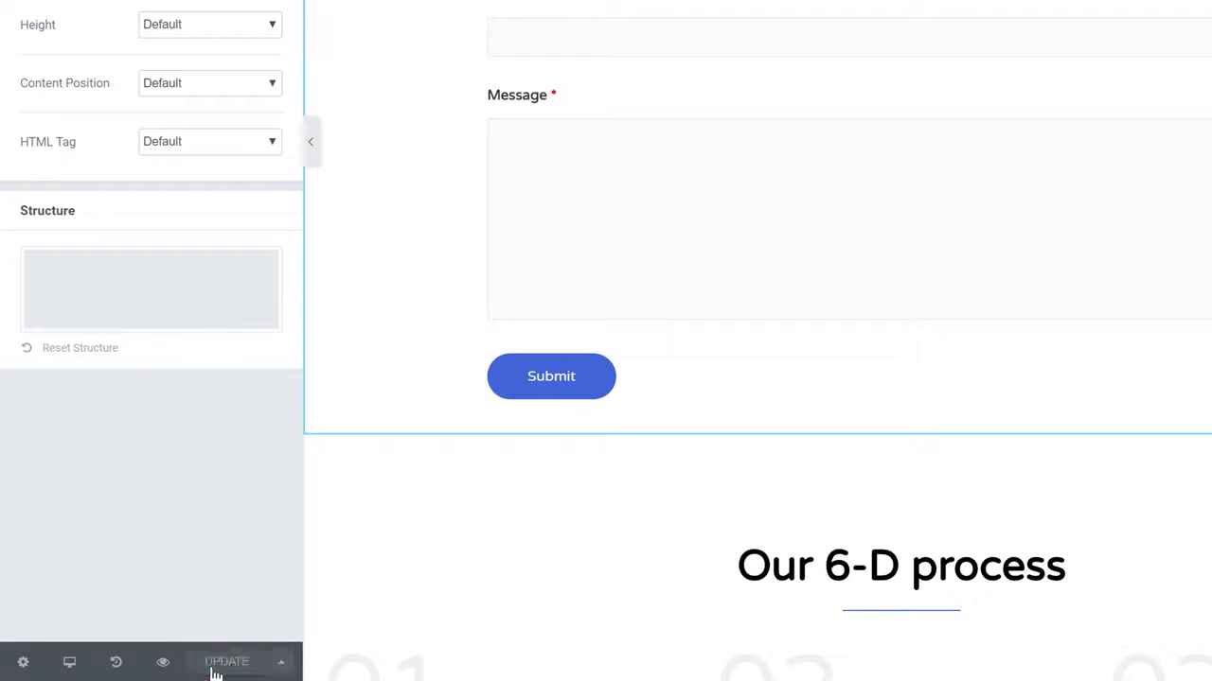
# Preview the About page and submit its contact form with a test name, an e-mail address and the message "Hello"
pyautogui.click(163, 665)
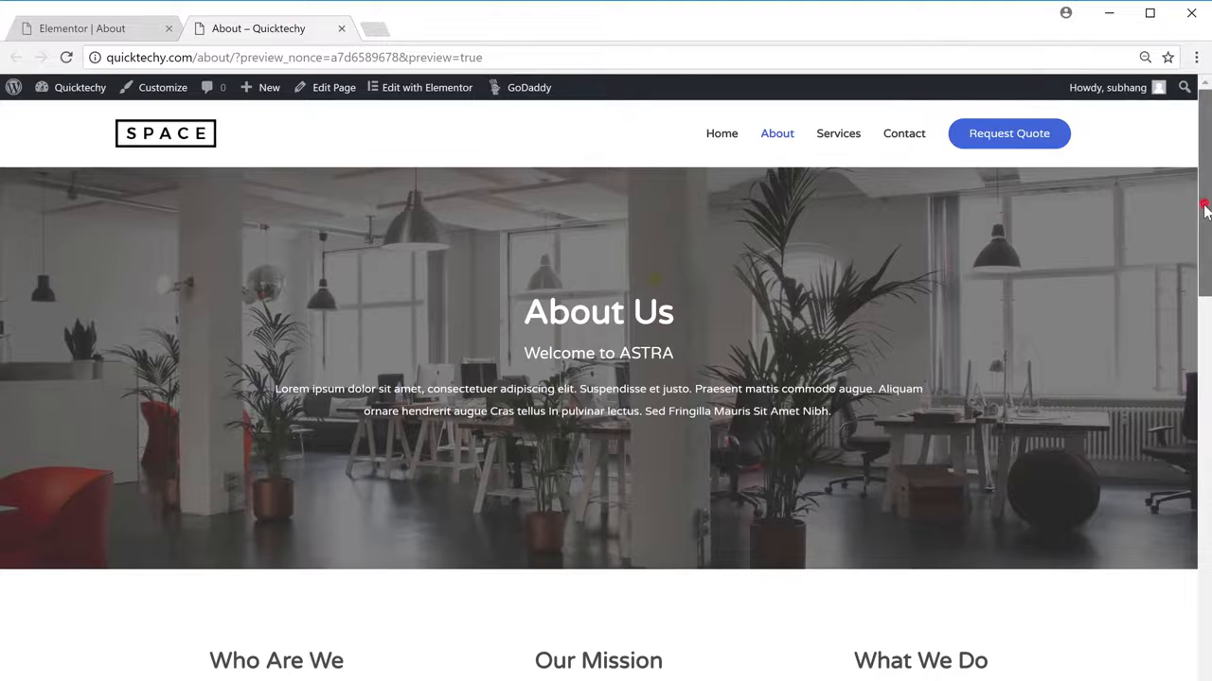
pyautogui.scroll(-10, 1204, 210)
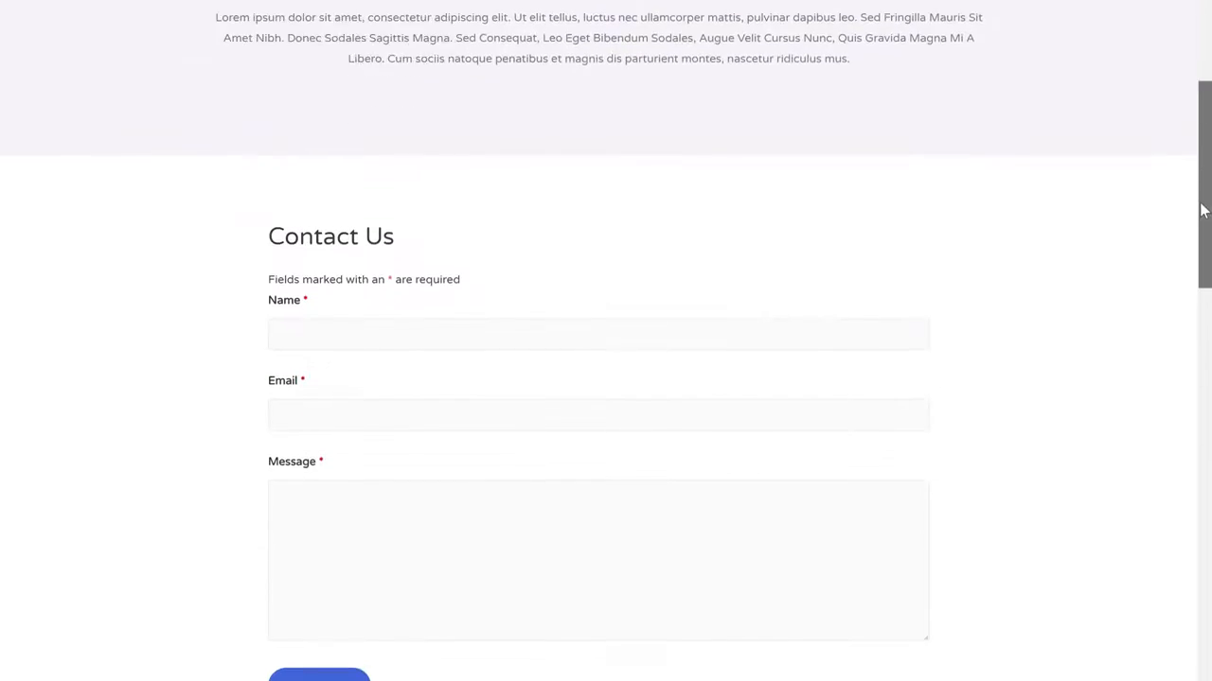
pyautogui.moveTo(1204, 210); pyautogui.dragTo(1204, 234)
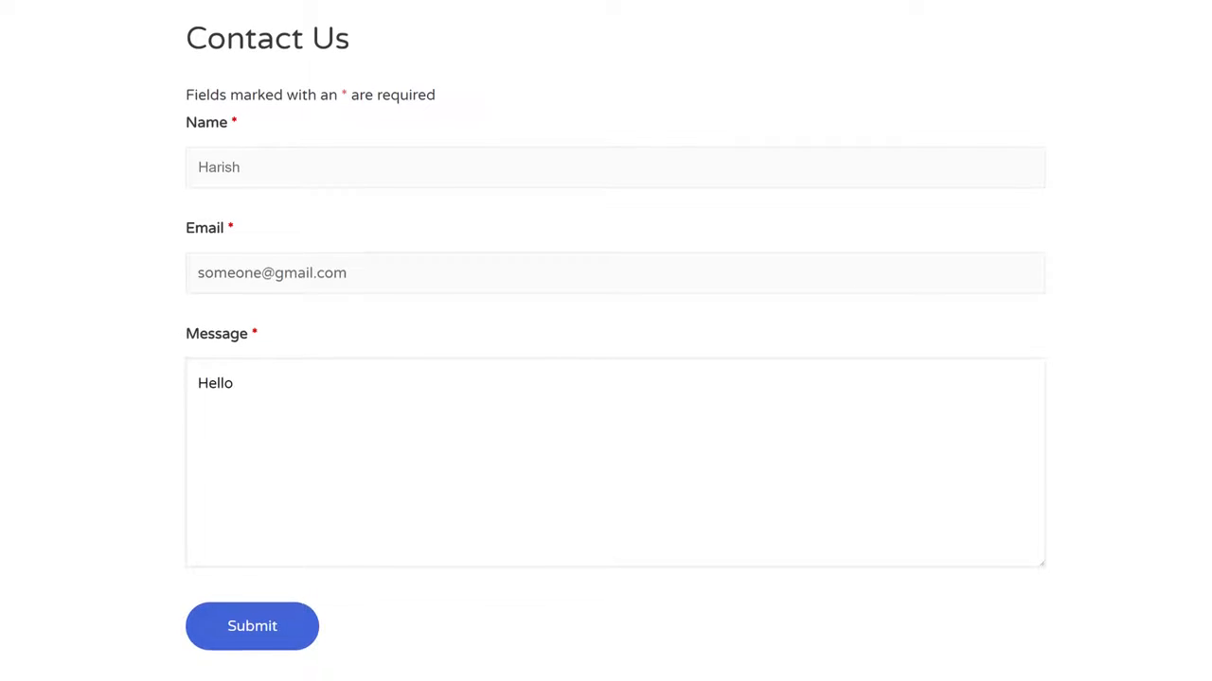
pyautogui.click(252, 549)
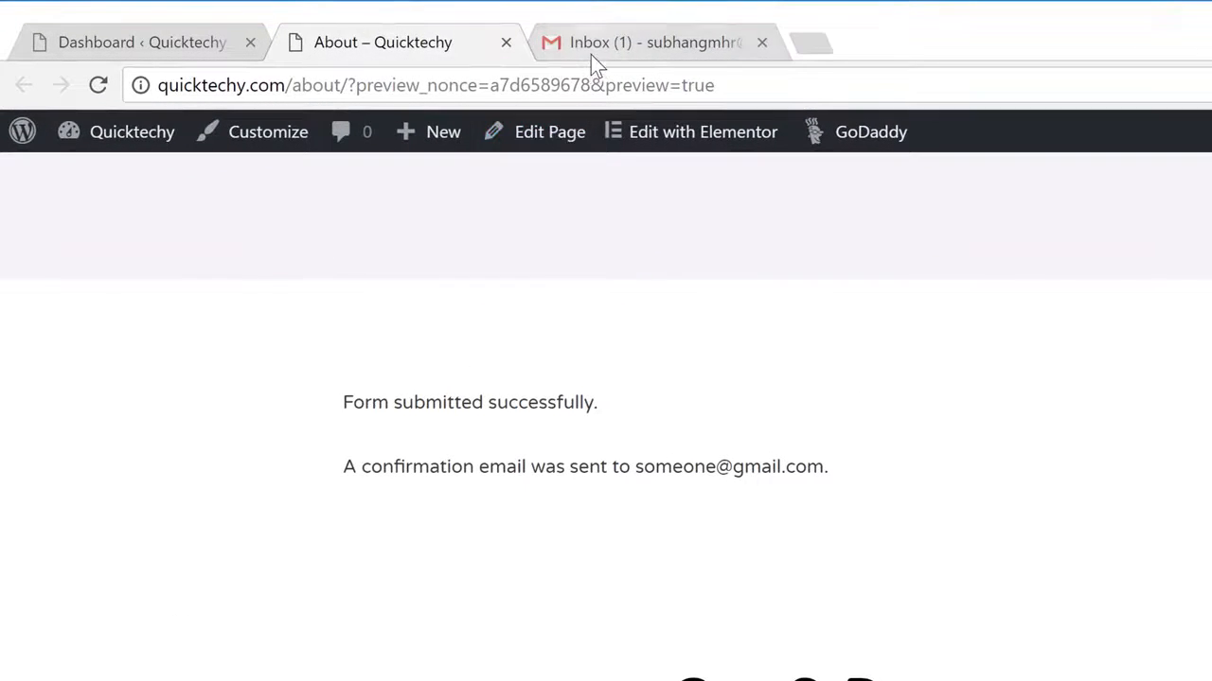
# Switch to Gmail, open the new message notification sent by the contact form and open a reply to its sender
pyautogui.click(590, 53)
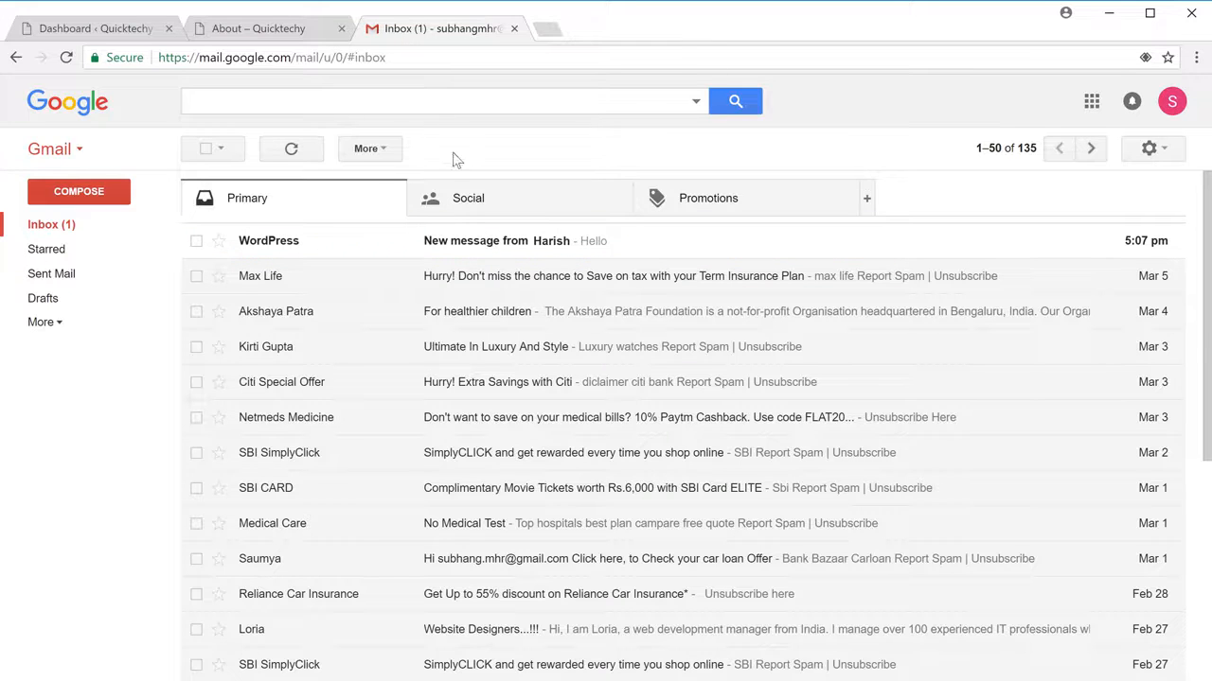
pyautogui.click(442, 247)
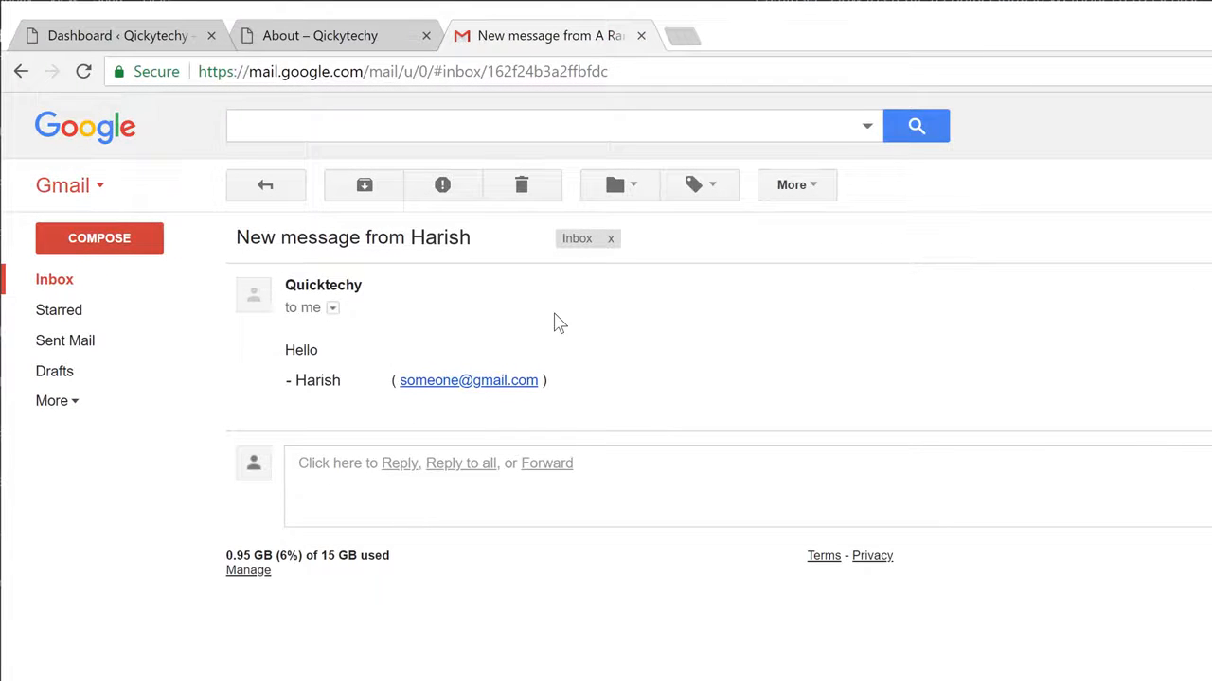
pyautogui.click(394, 466)
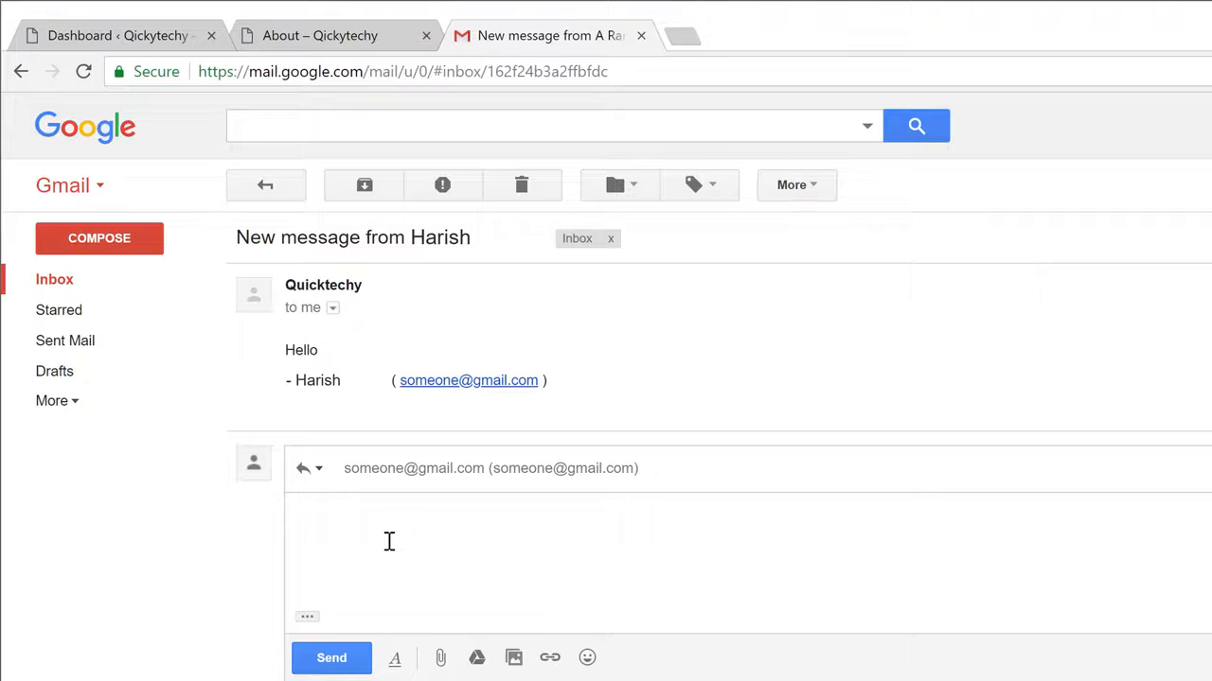
# Return to the WordPress dashboard and examine the site's Email Address in the General Settings
pyautogui.click(68, 42)
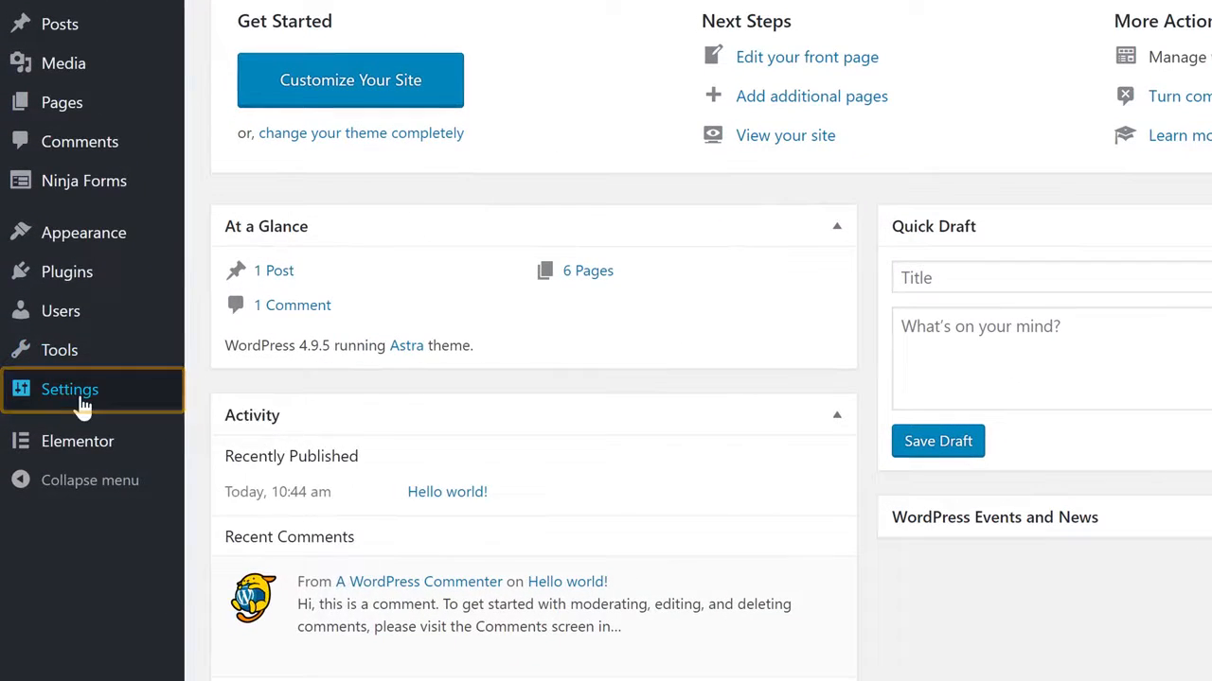
pyautogui.moveTo(57, 438)
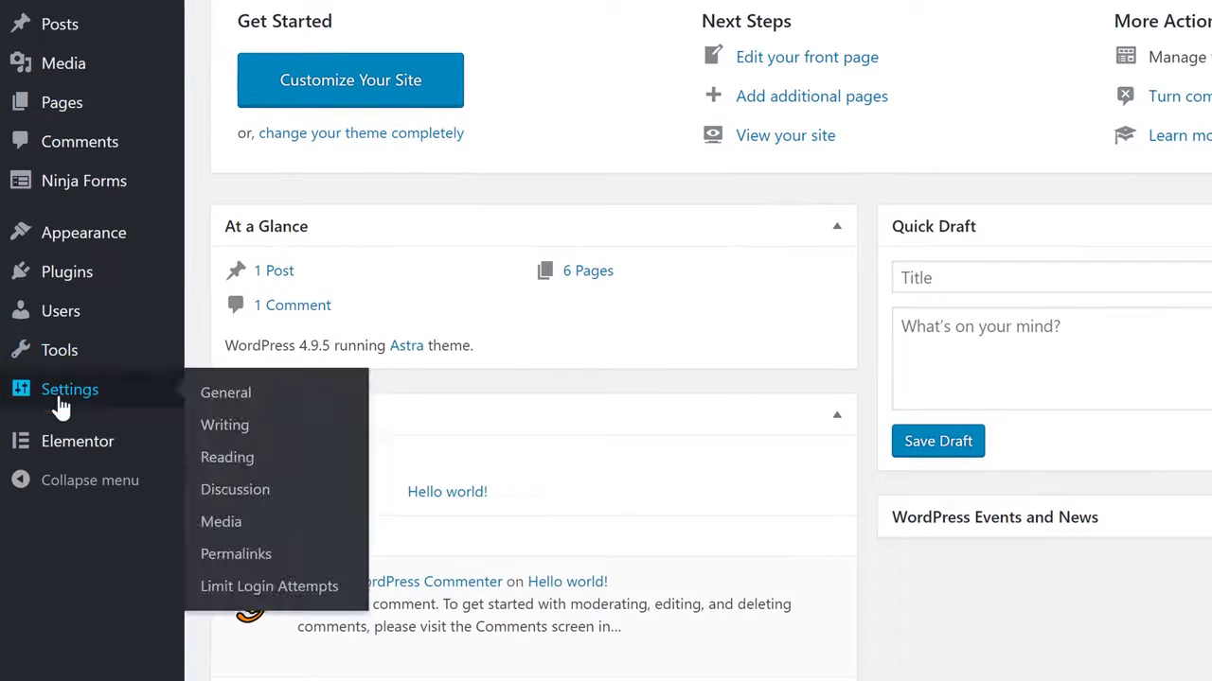
pyautogui.click(228, 401)
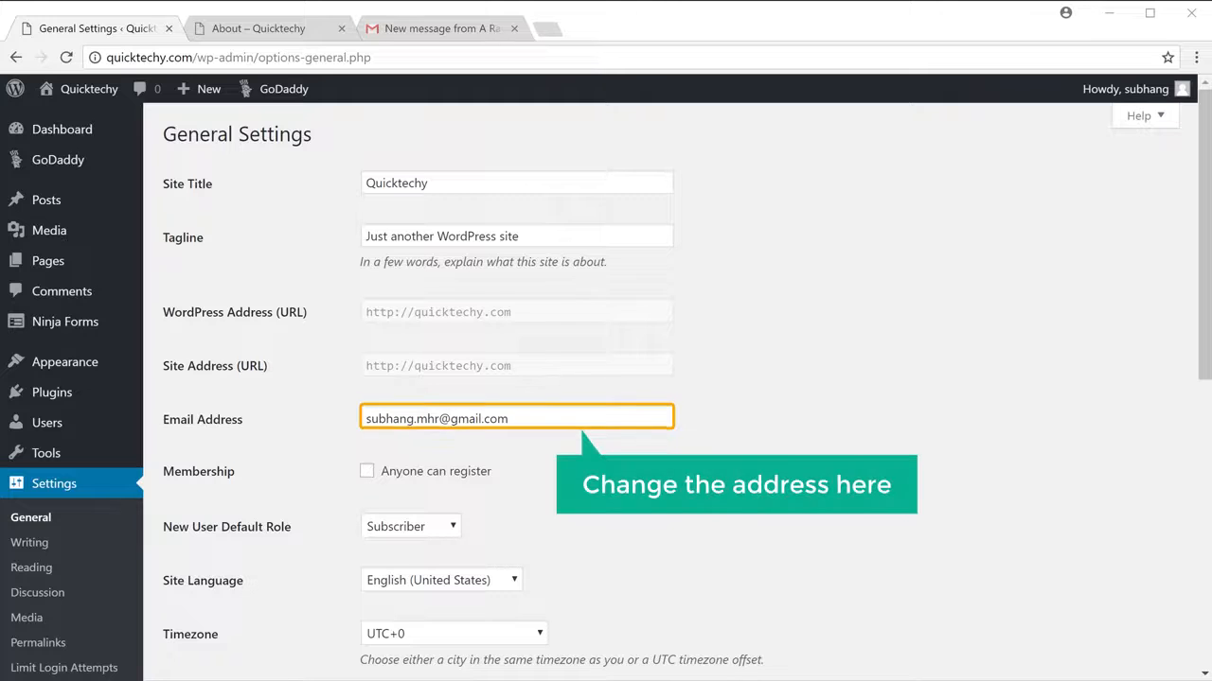
pyautogui.scroll(-6, 663, 378)
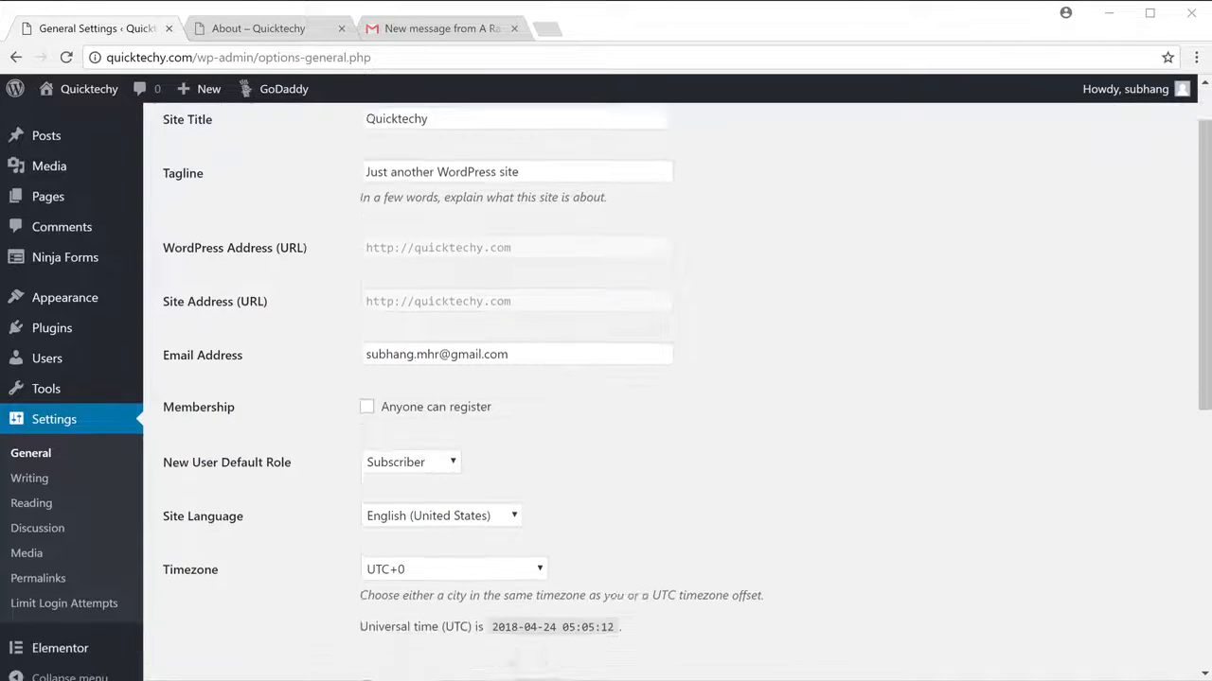
pyautogui.scroll(-1, 662, 379)
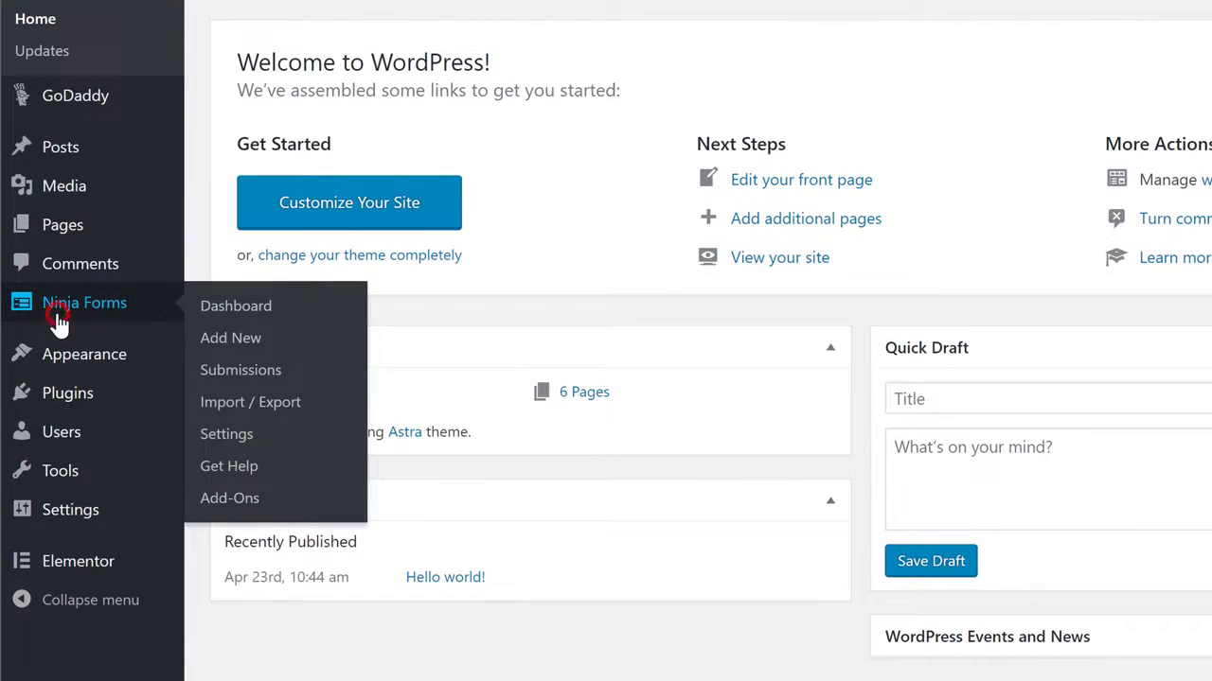
# Create a new form in Ninja Forms from the Blank Form template
pyautogui.click(57, 320)
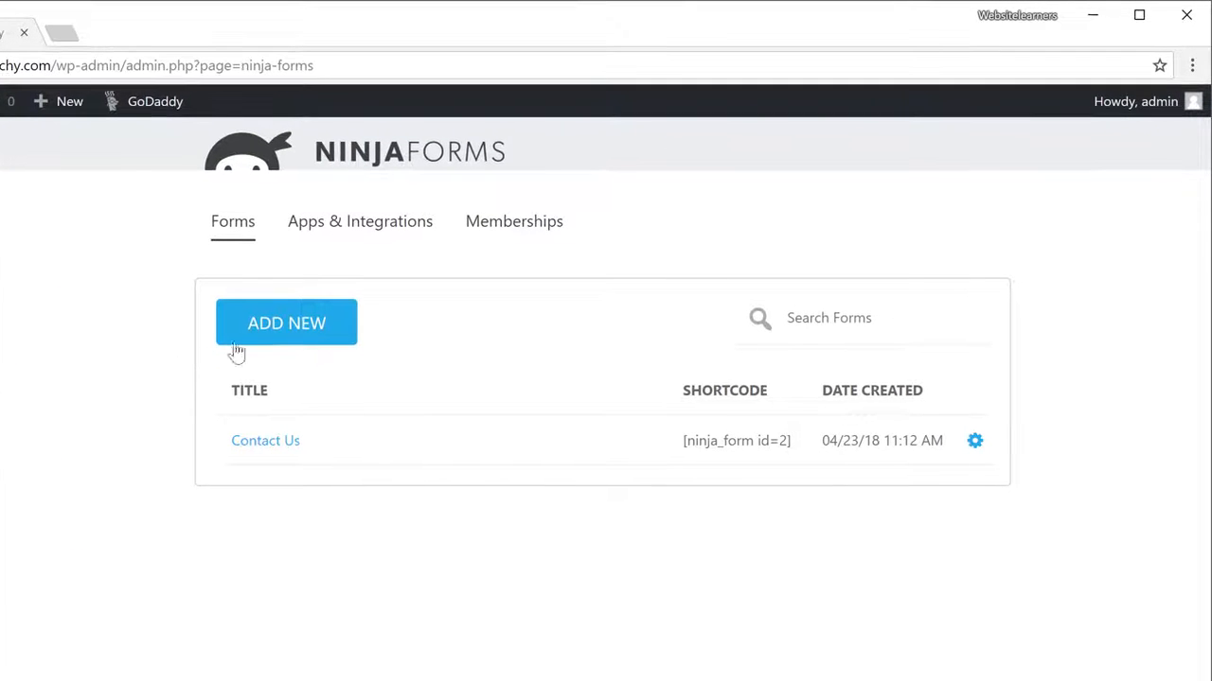
pyautogui.click(258, 339)
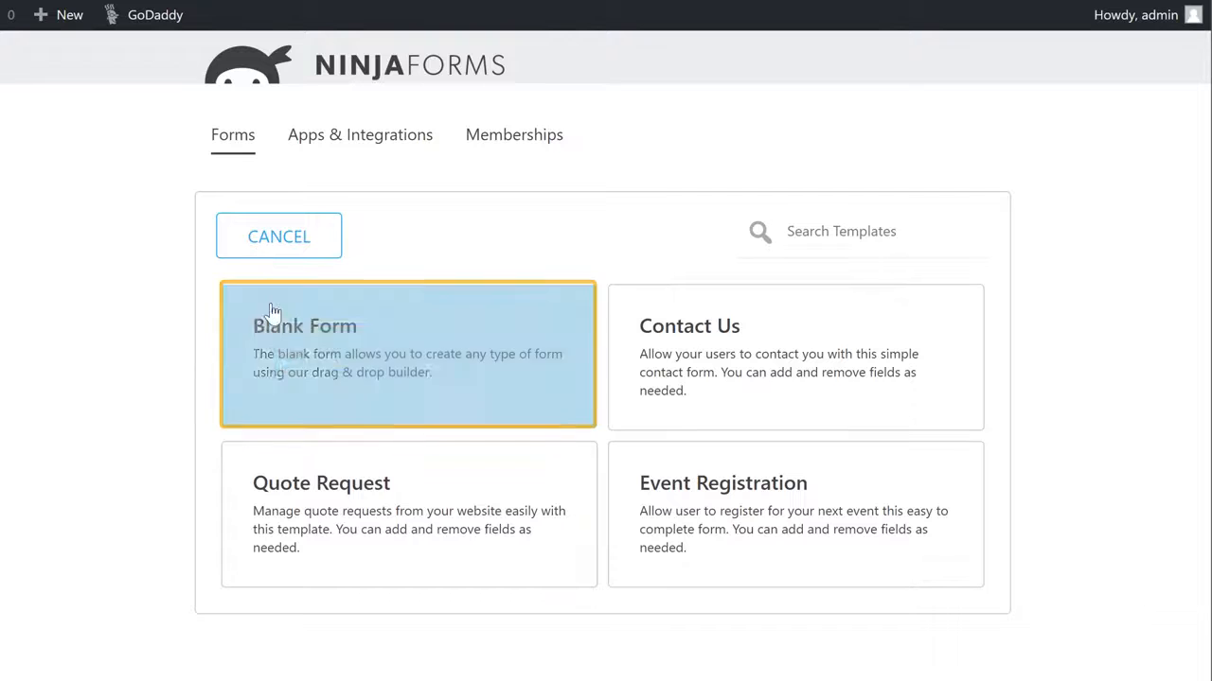
pyautogui.click(286, 398)
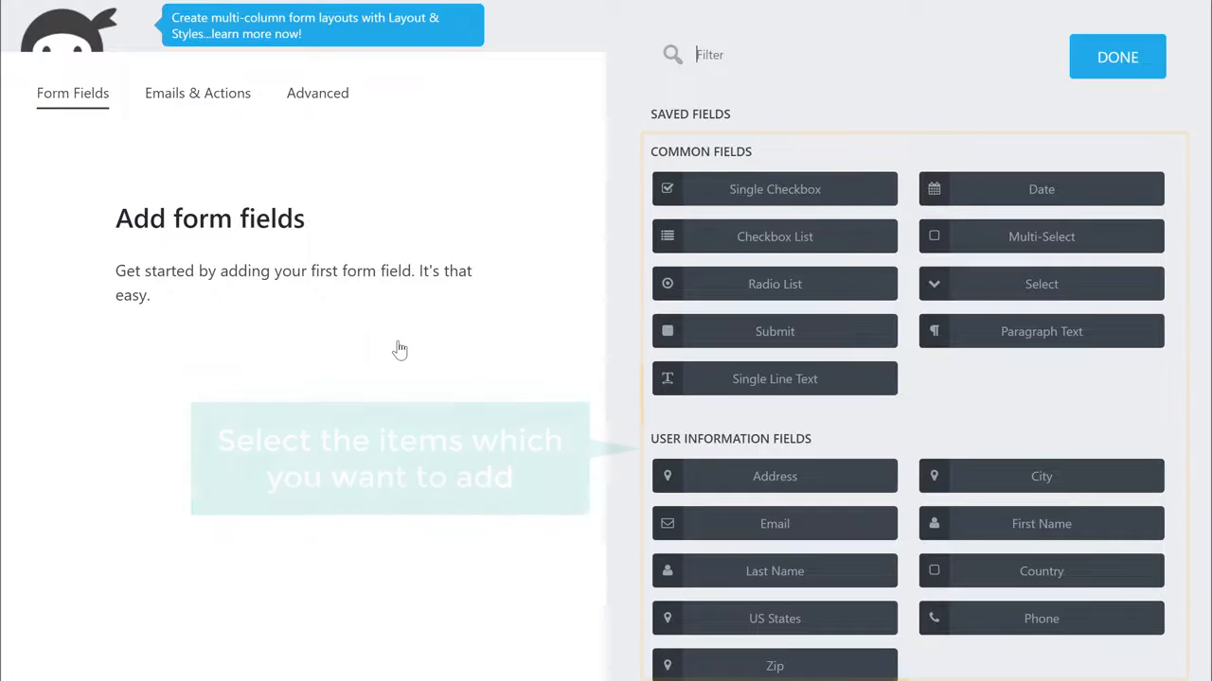
# Add First Name, Last Name, Email, Phone and Submit fields to the blank form and finish adding fields
pyautogui.click(1017, 541)
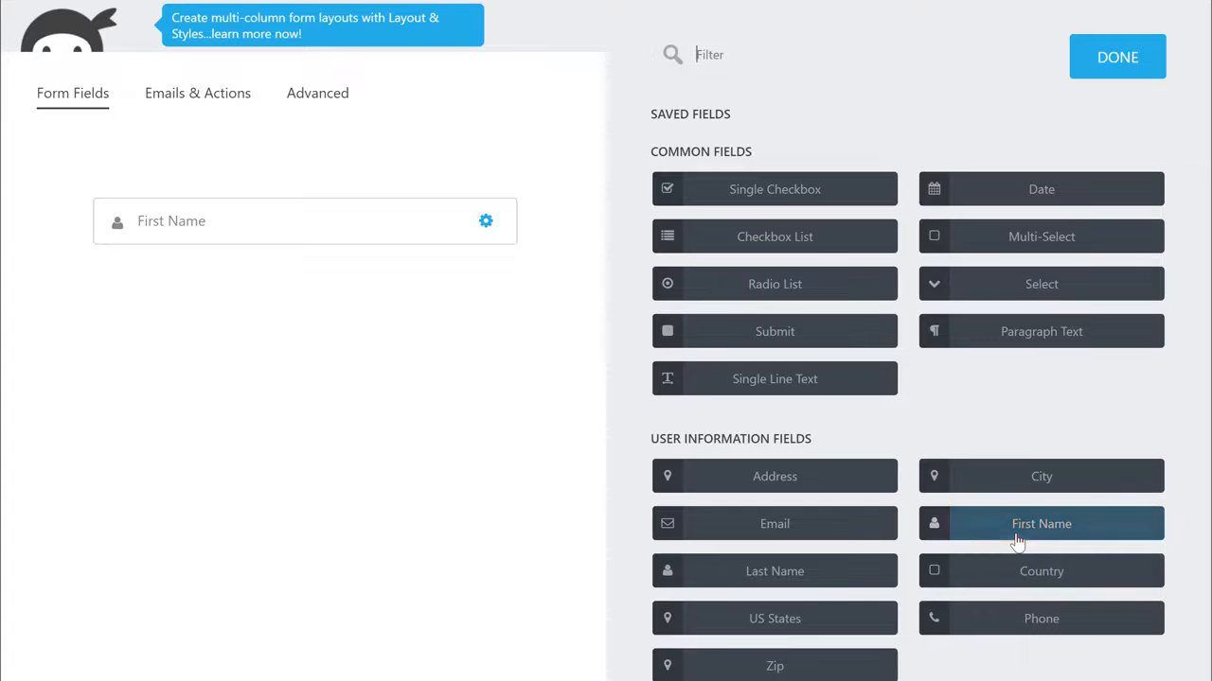
pyautogui.click(753, 587)
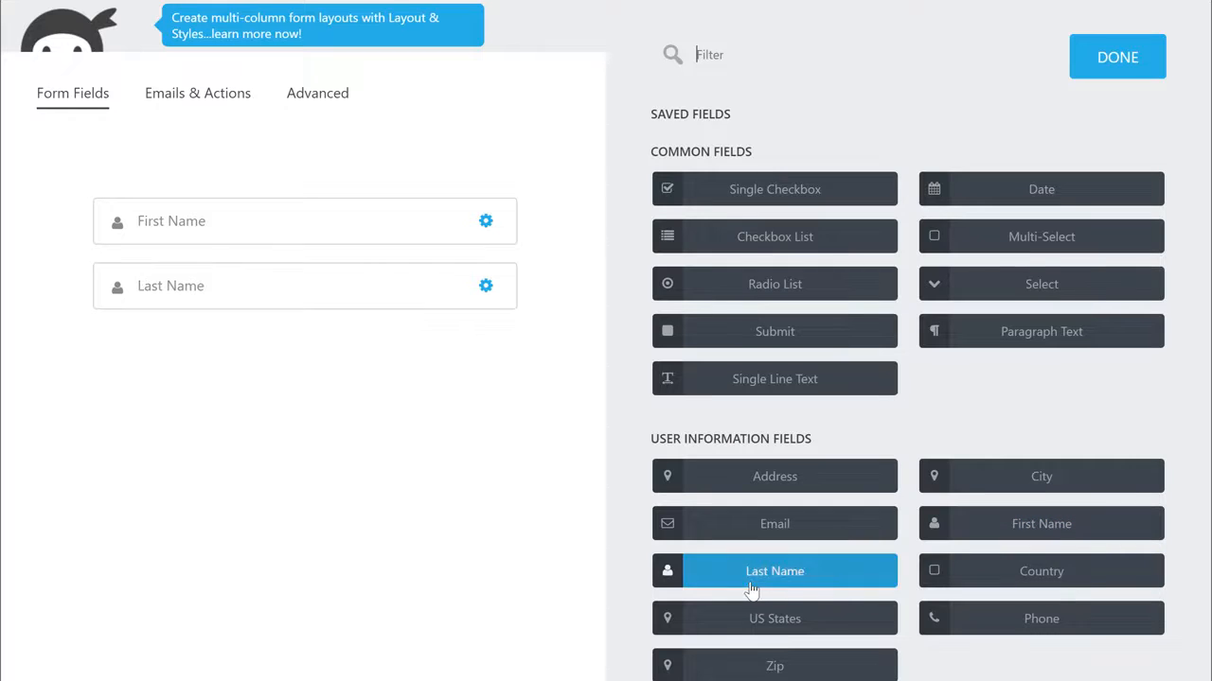
pyautogui.click(770, 544)
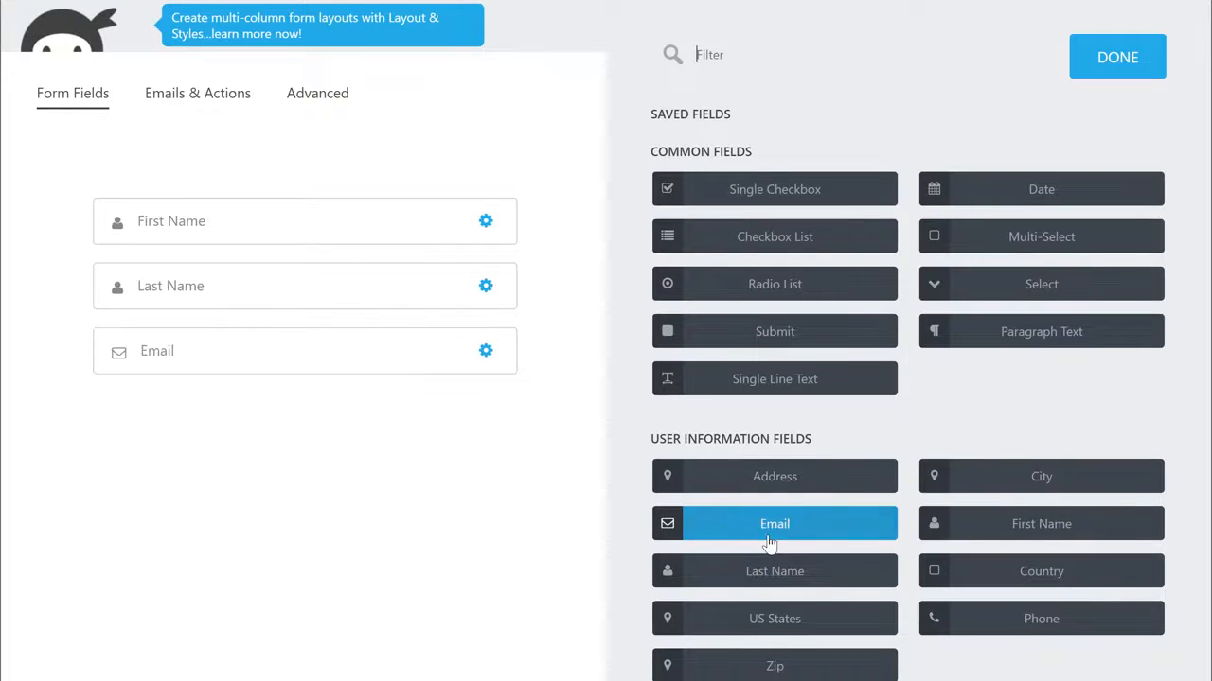
pyautogui.click(1029, 633)
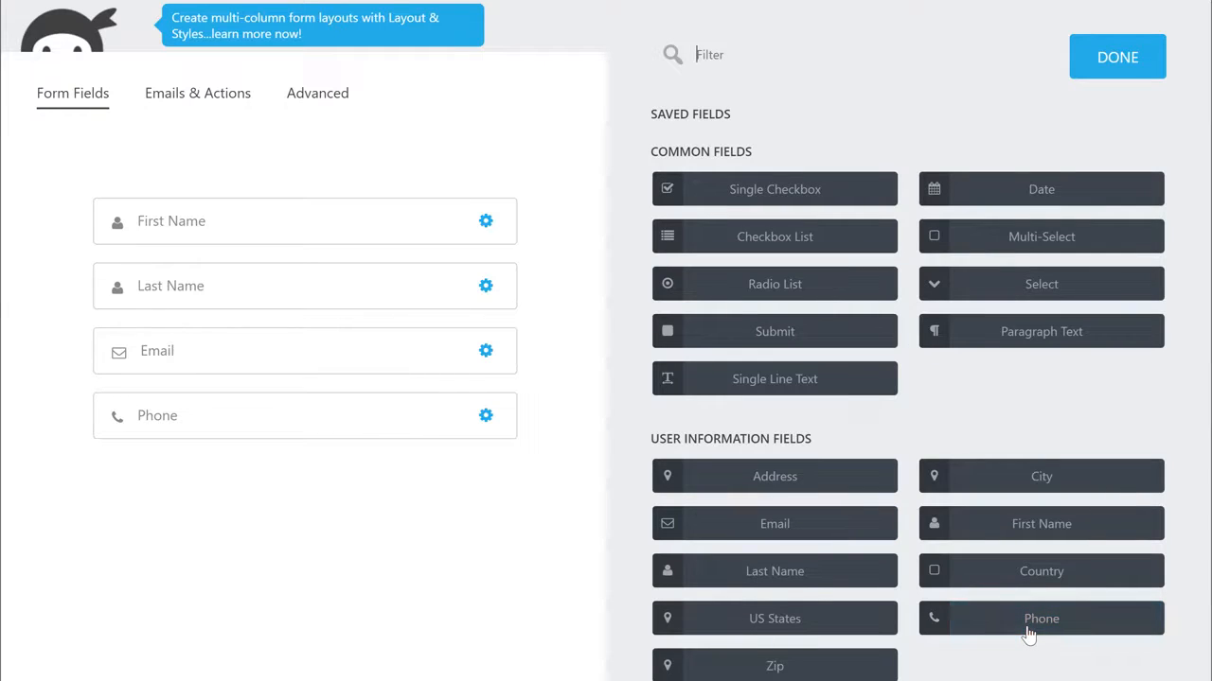
pyautogui.click(766, 351)
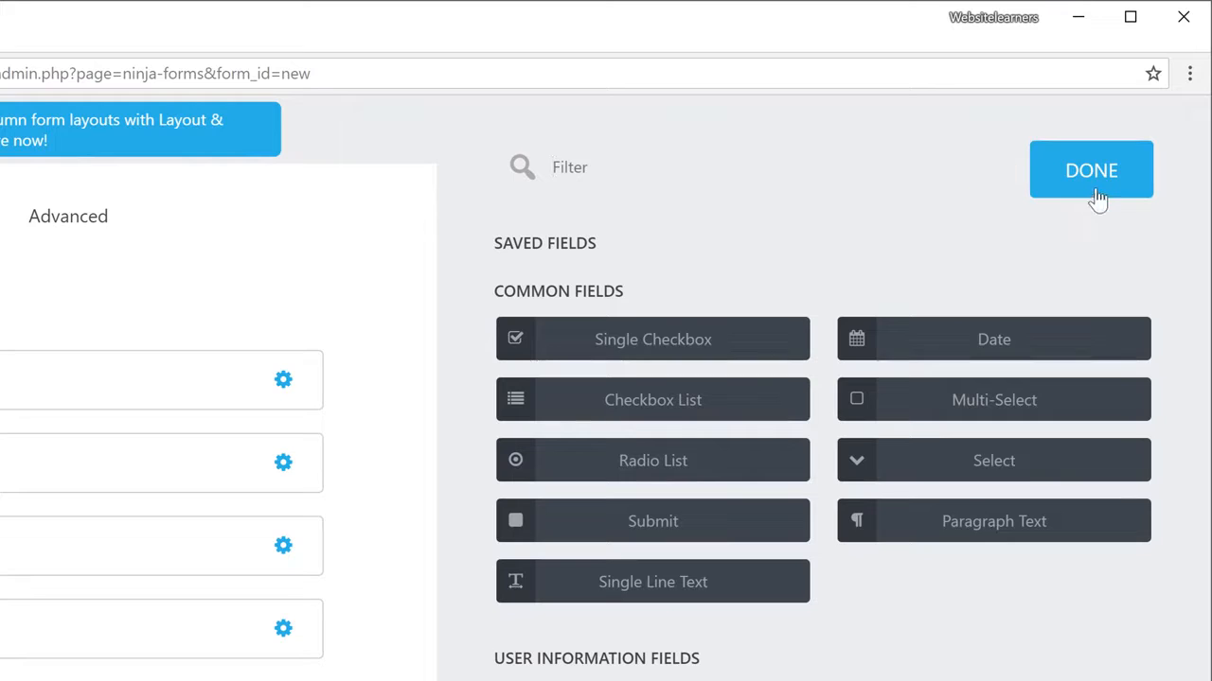
pyautogui.click(1097, 188)
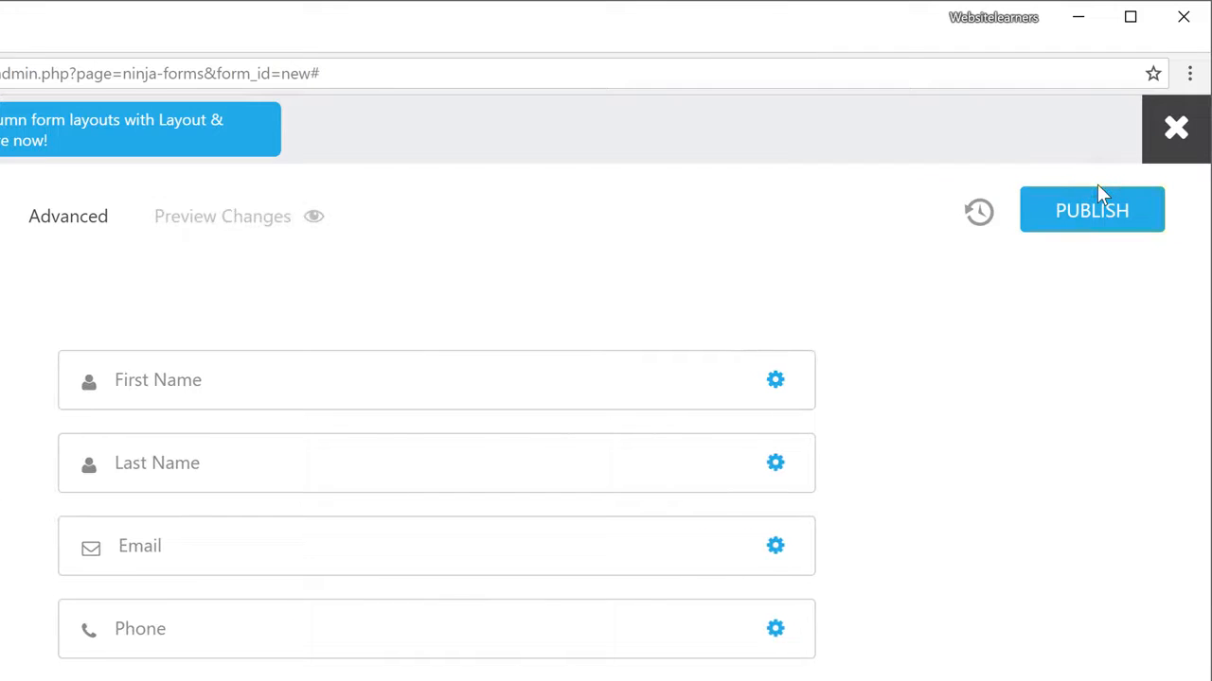
# Publish the form with the title "My Form" and close the form builder
pyautogui.click(1061, 227)
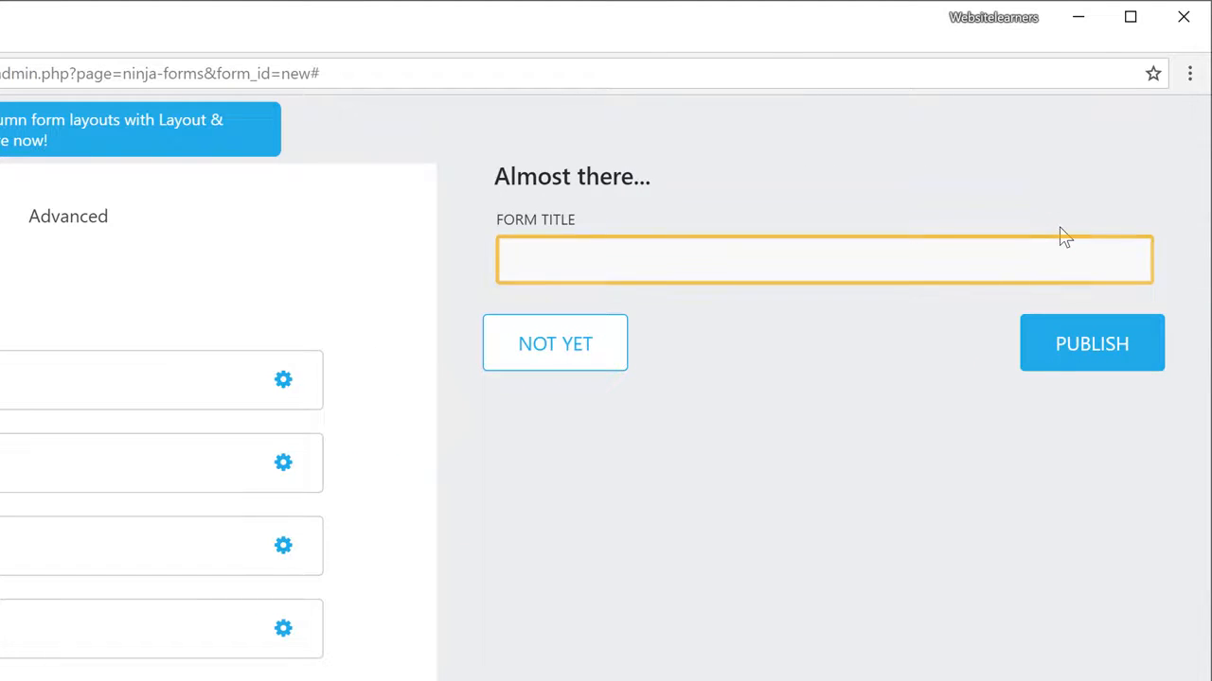
pyautogui.click(668, 267)
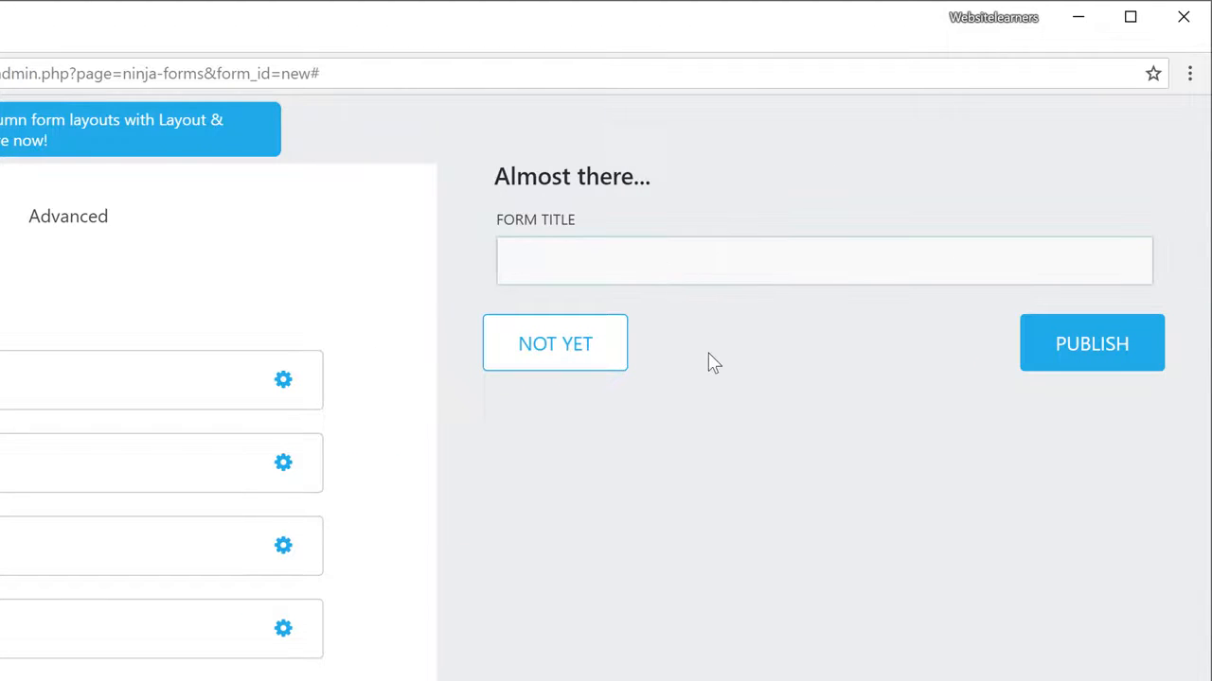
pyautogui.write('My Form')
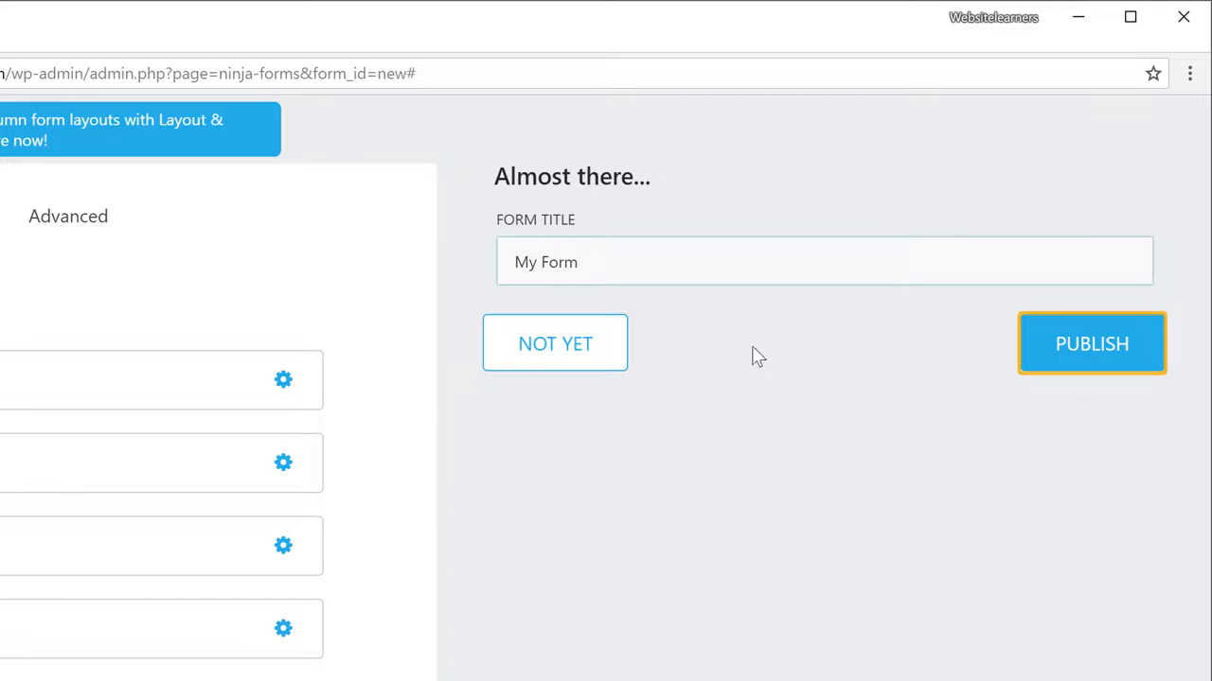
pyautogui.click(1058, 369)
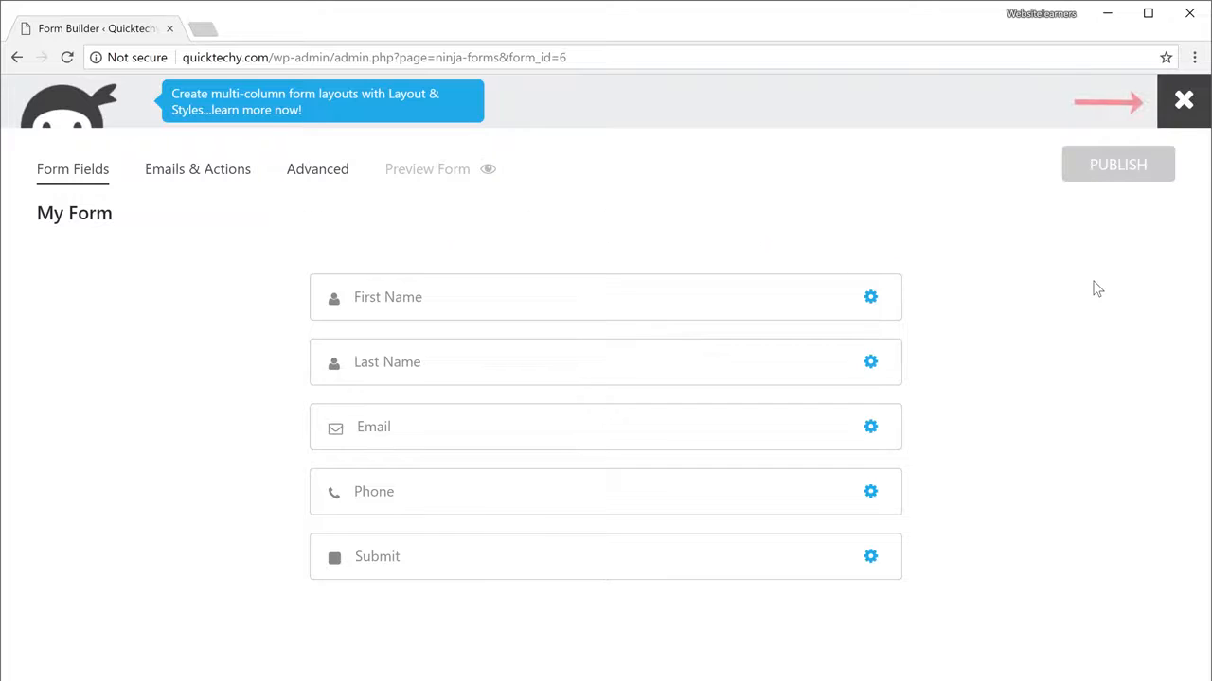
pyautogui.click(1182, 112)
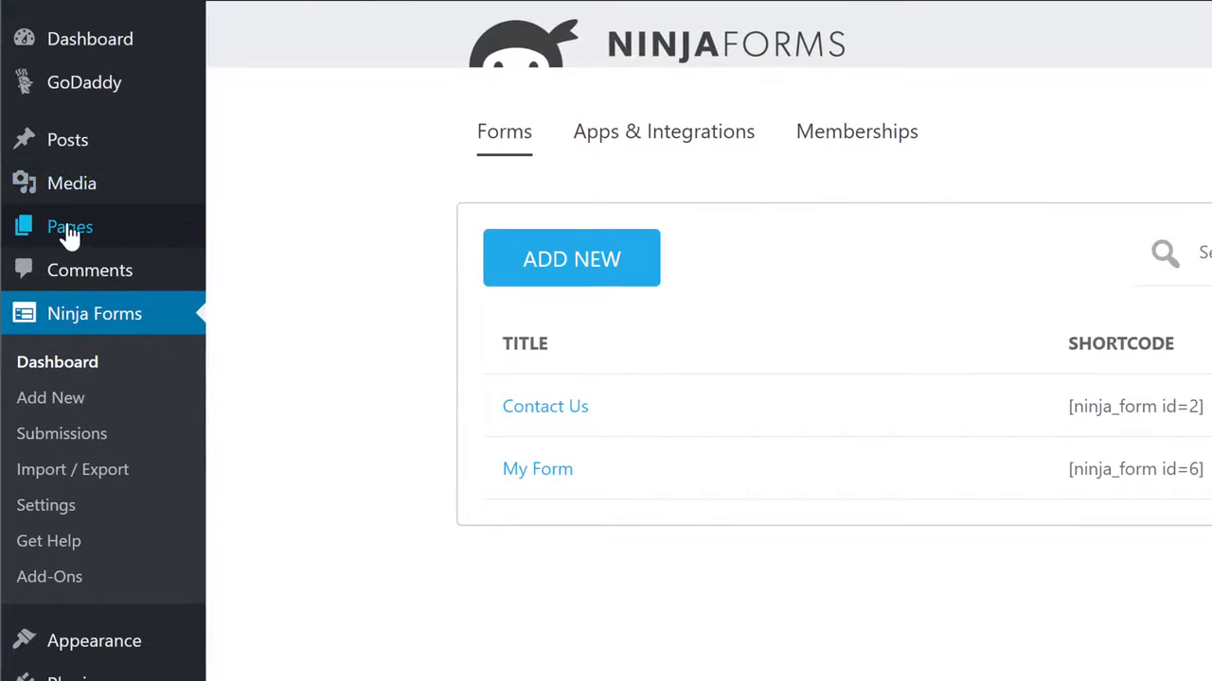
# Open the Contact Us page for editing and delete the [ninja_form id=2] shortcode from its content
pyautogui.click(67, 235)
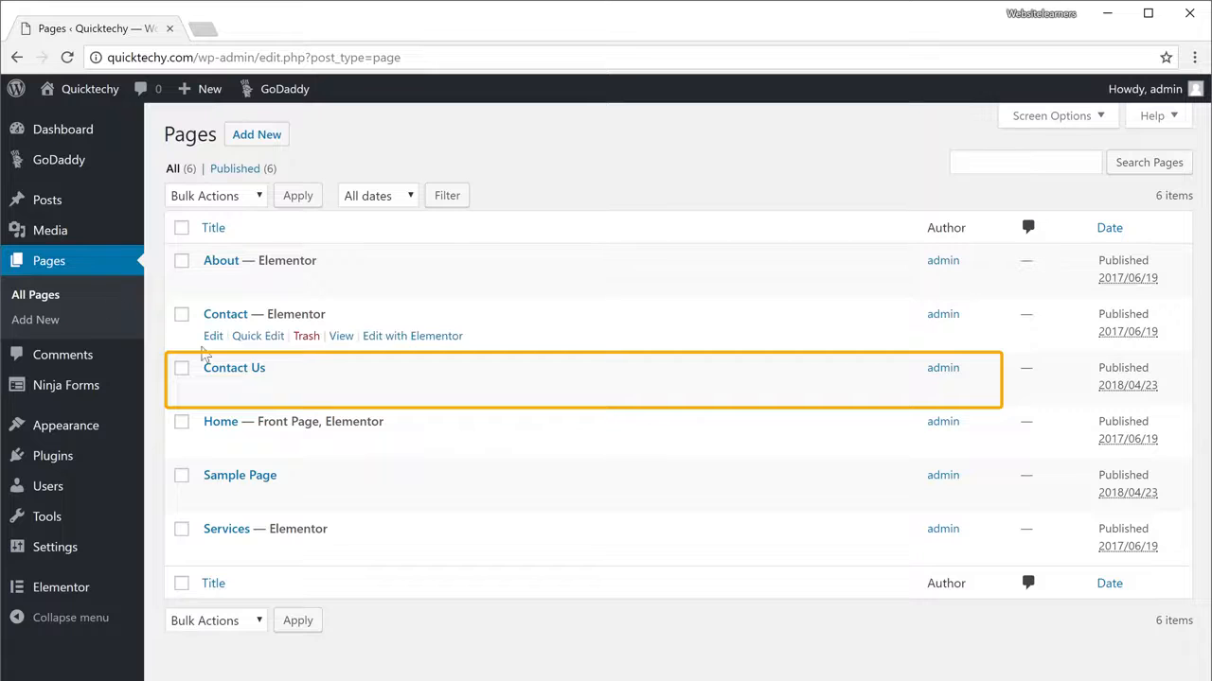
pyautogui.click(233, 371)
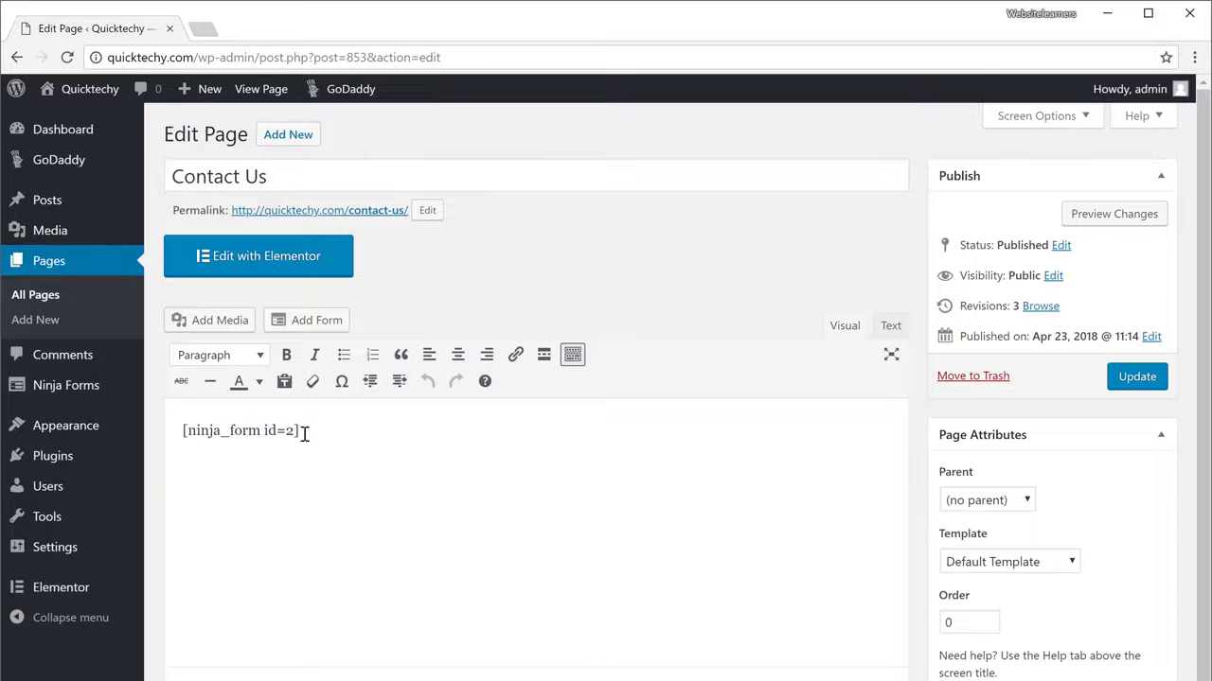
pyautogui.moveTo(303, 432); pyautogui.dragTo(180, 433)
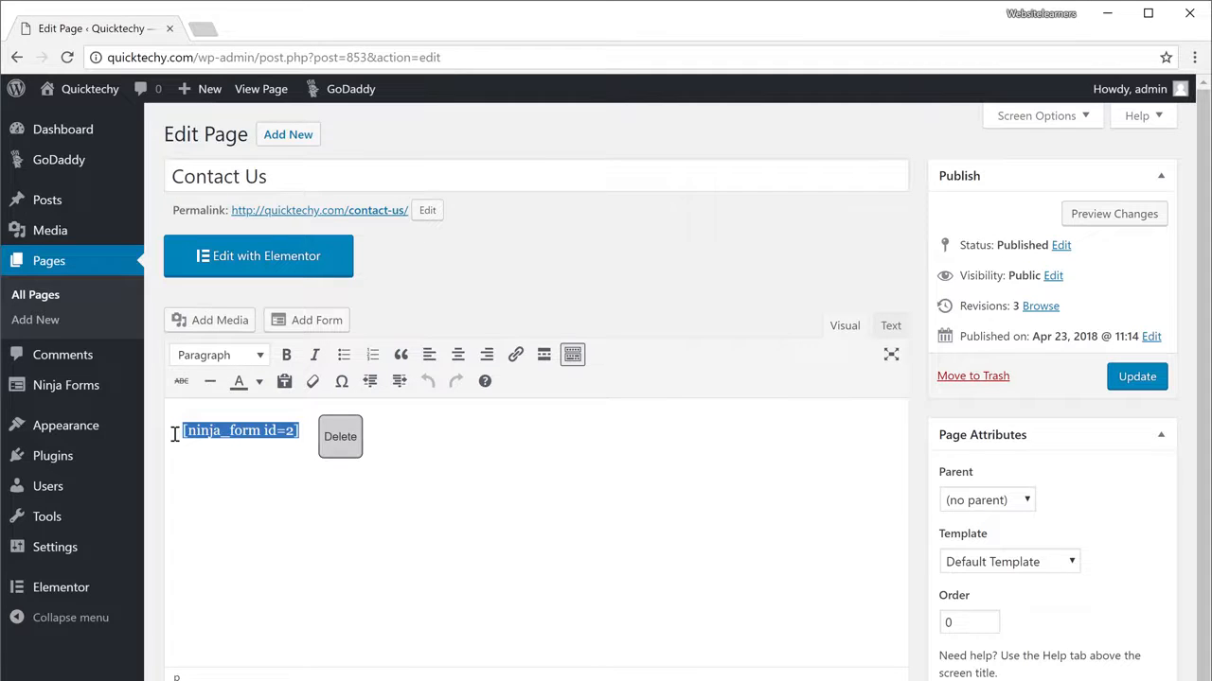
pyautogui.press('Delete')
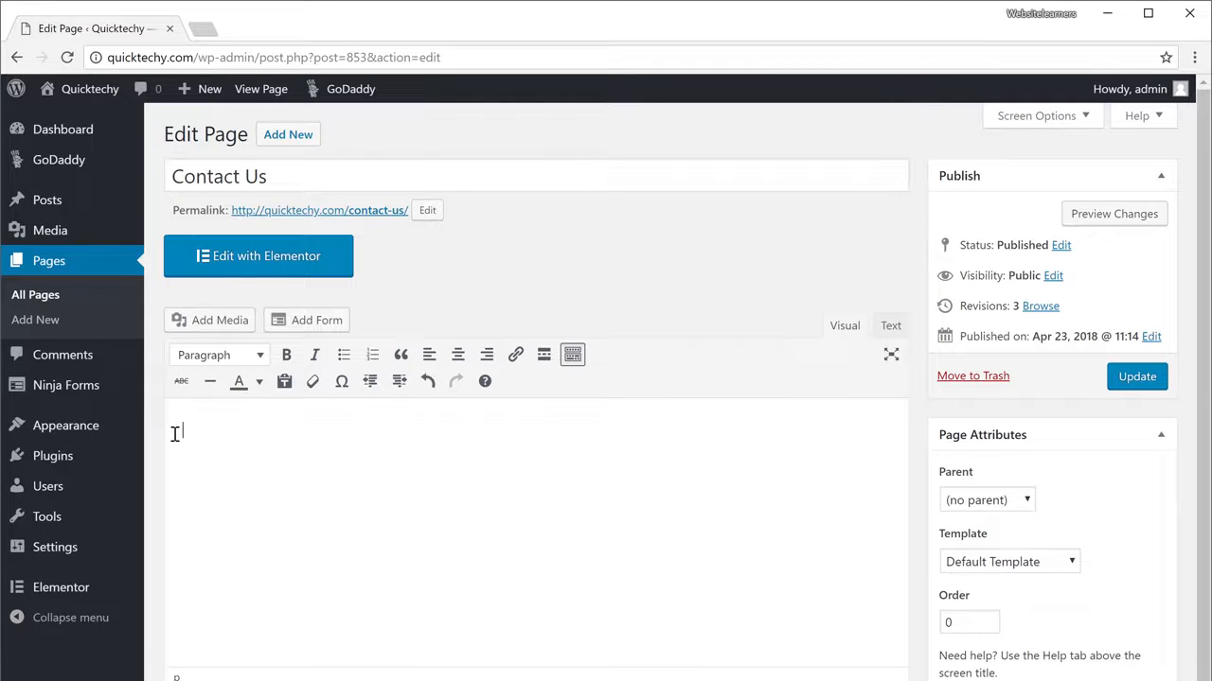
# Insert the form "My Form - ID: 6" into the Contact Us page's content
pyautogui.click(307, 322)
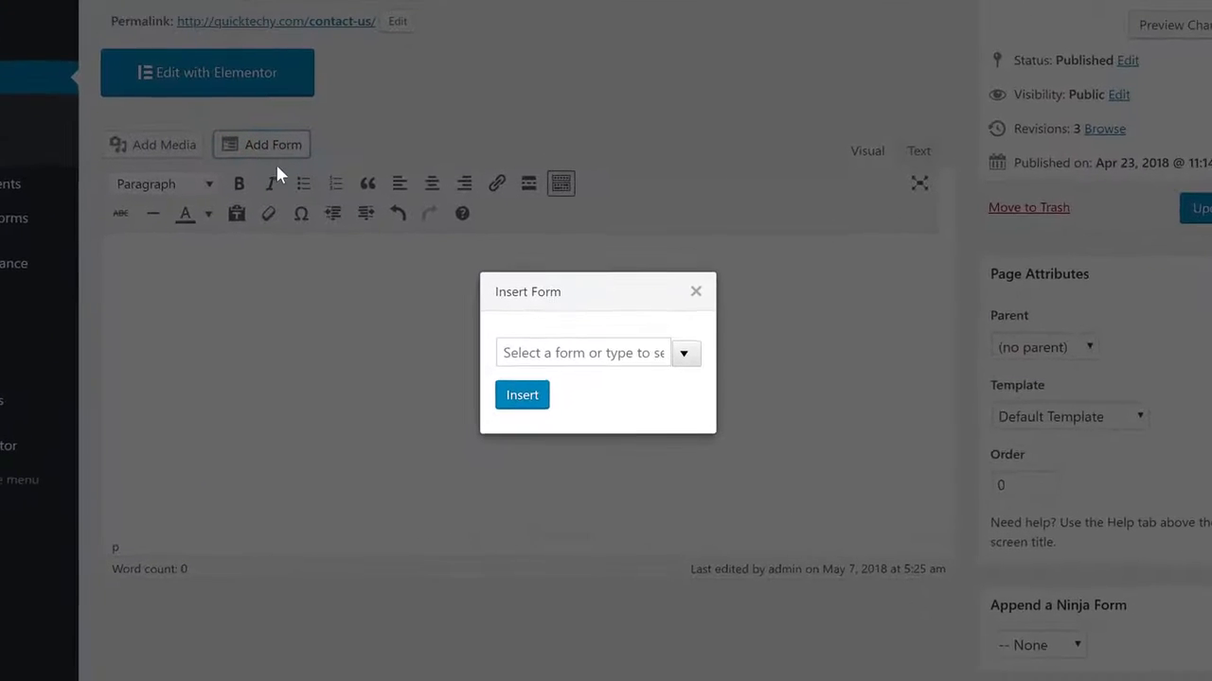
pyautogui.click(683, 365)
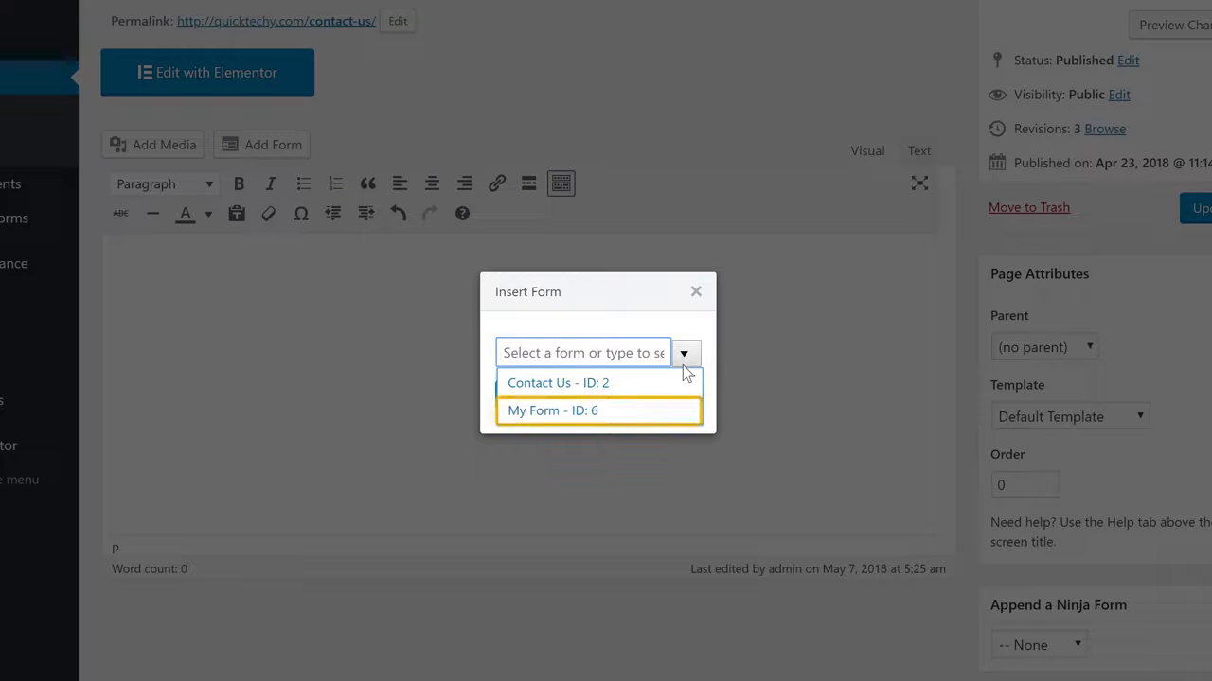
pyautogui.click(532, 421)
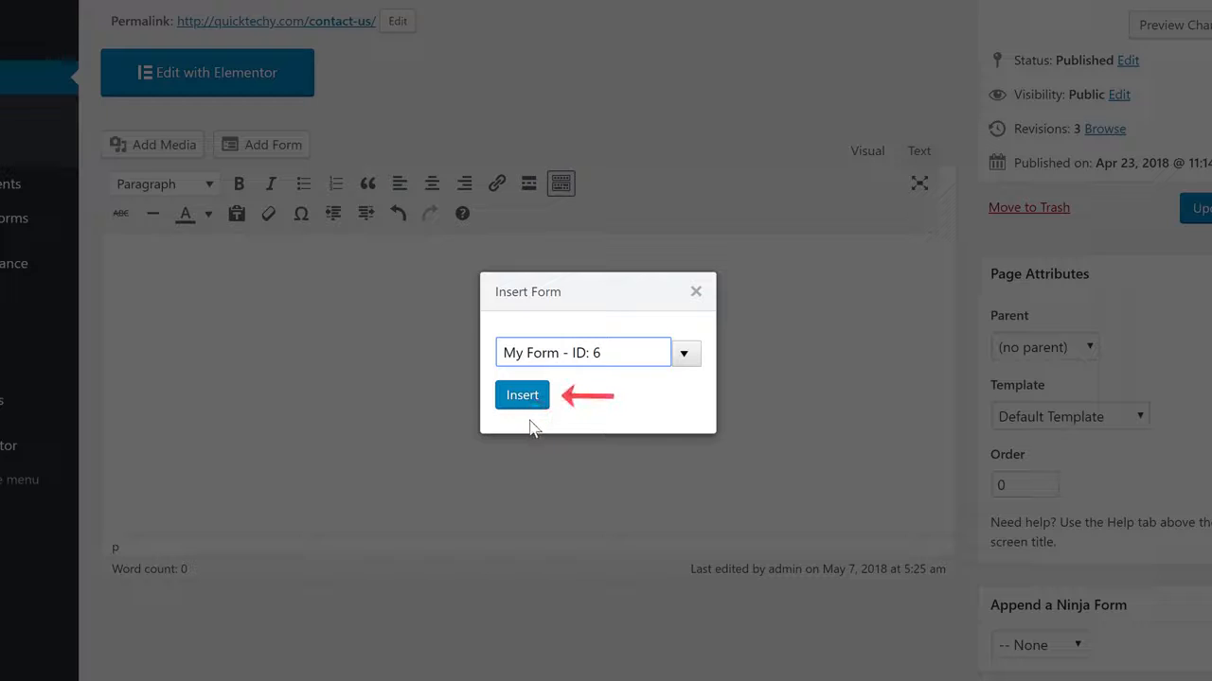
pyautogui.click(513, 413)
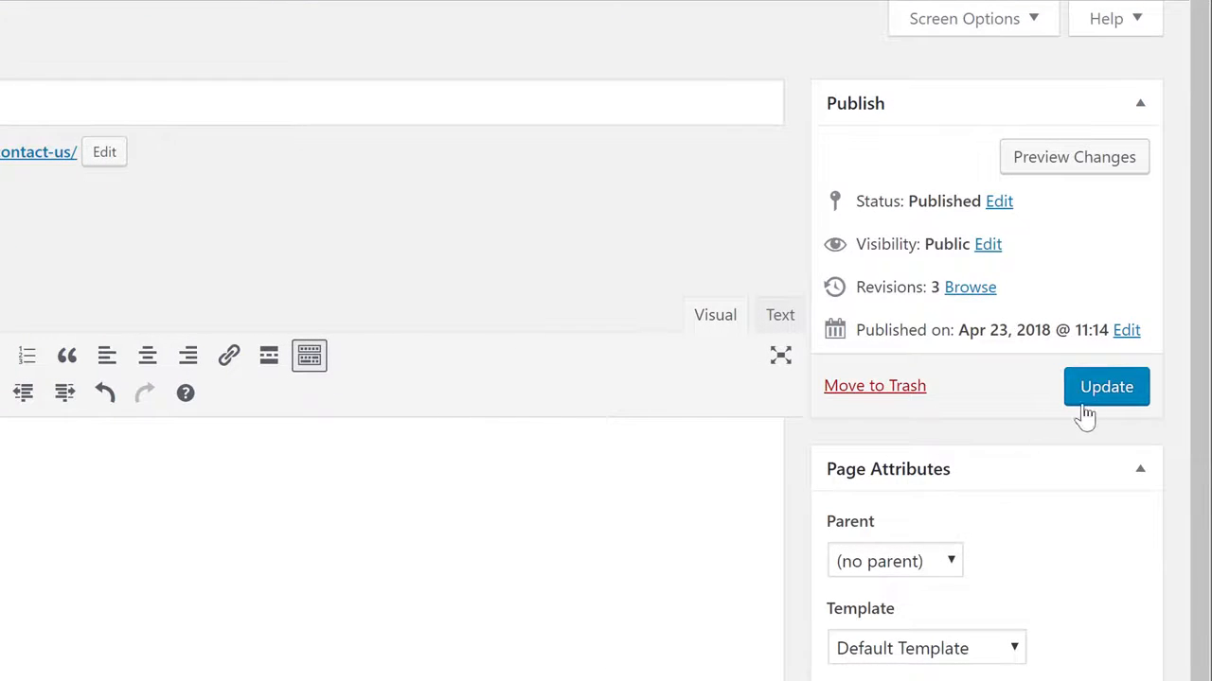
# Update the Contact Us page and view it on the live site
pyautogui.click(1084, 403)
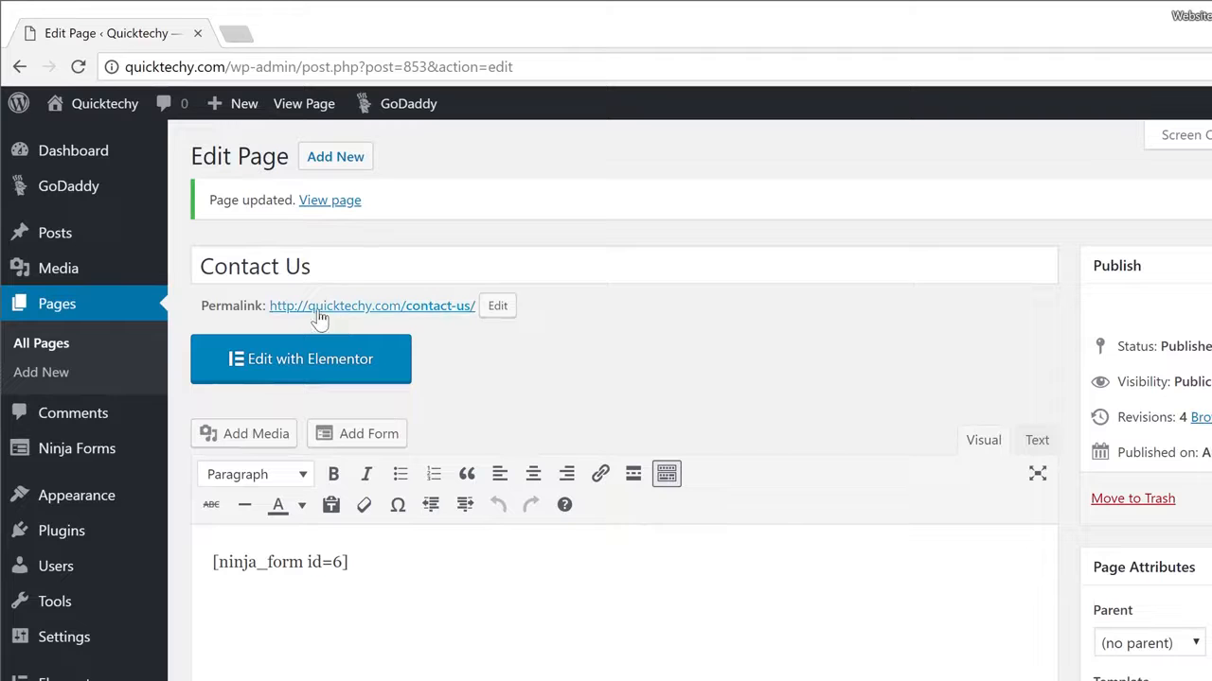
pyautogui.click(318, 308)
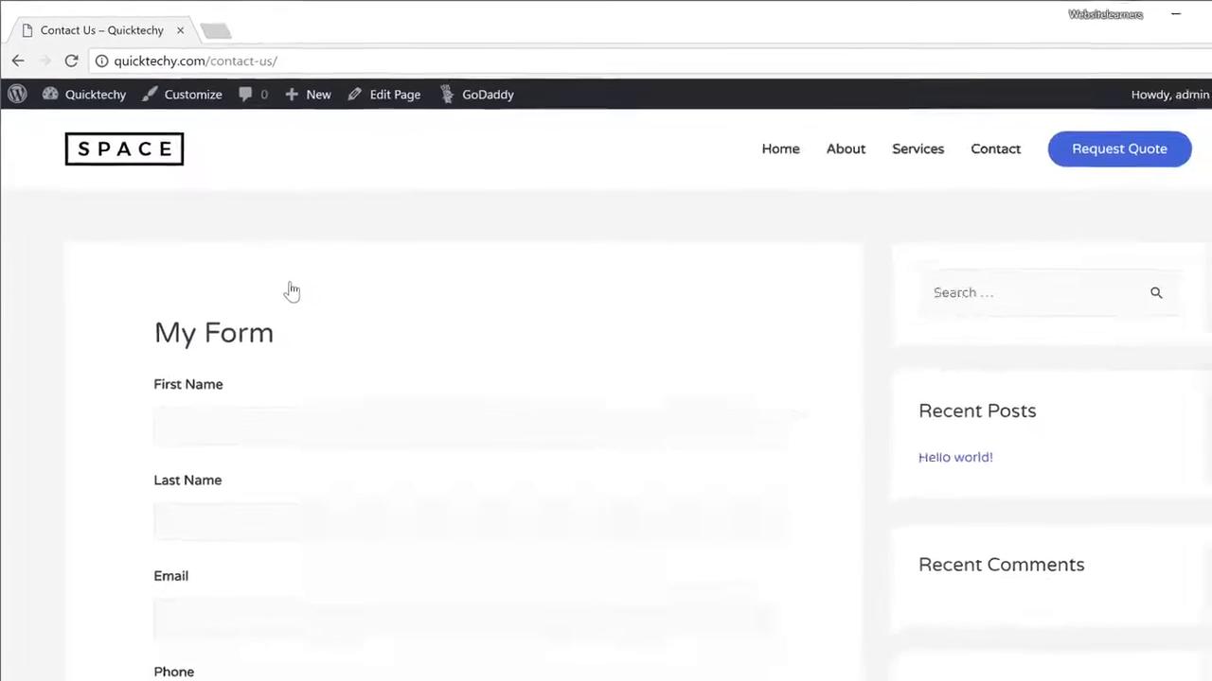